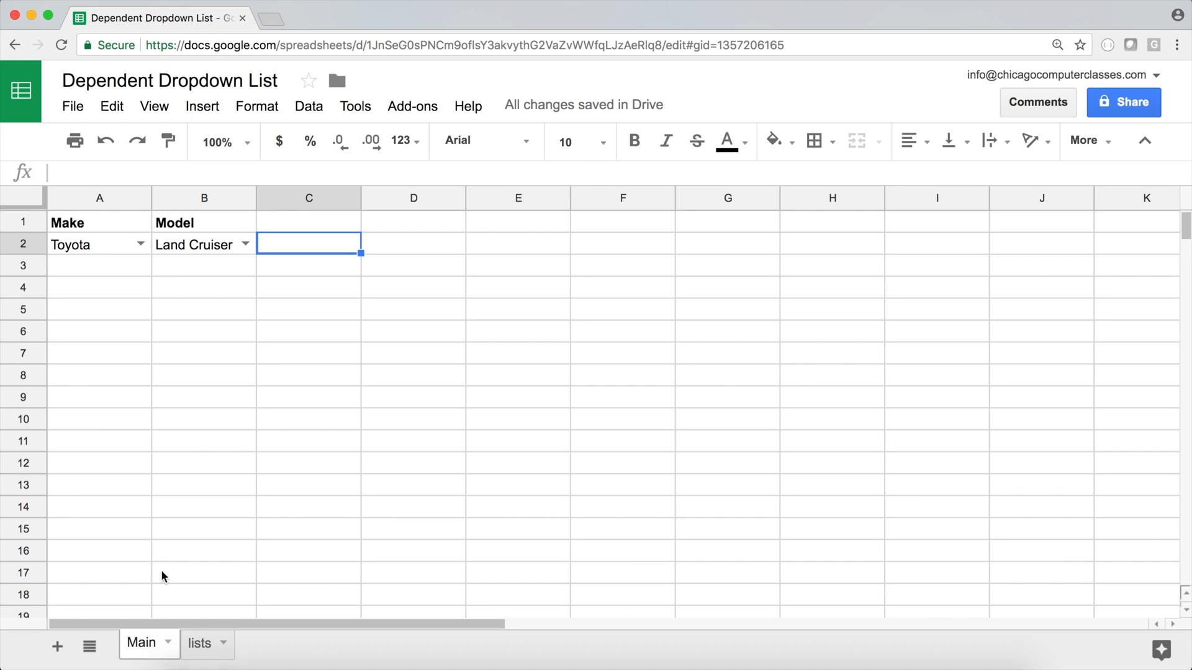
Set the Make in A2 of the Main sheet to BMW and open the Model choices in B2.
left_click(141, 244)
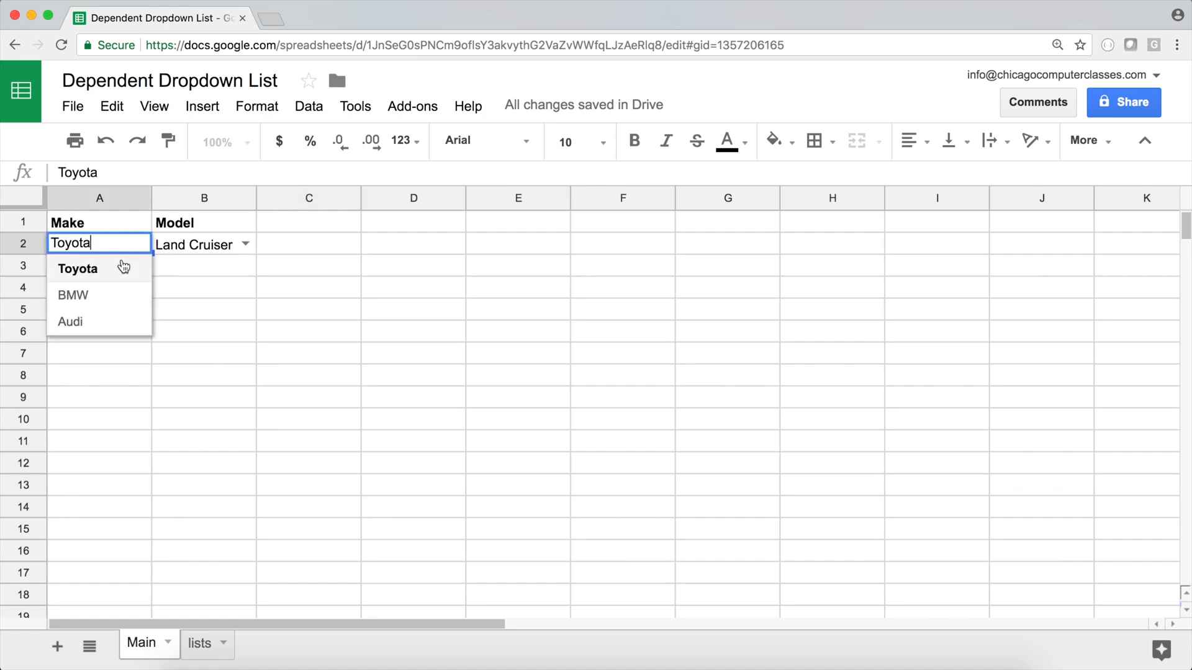
left_click(100, 299)
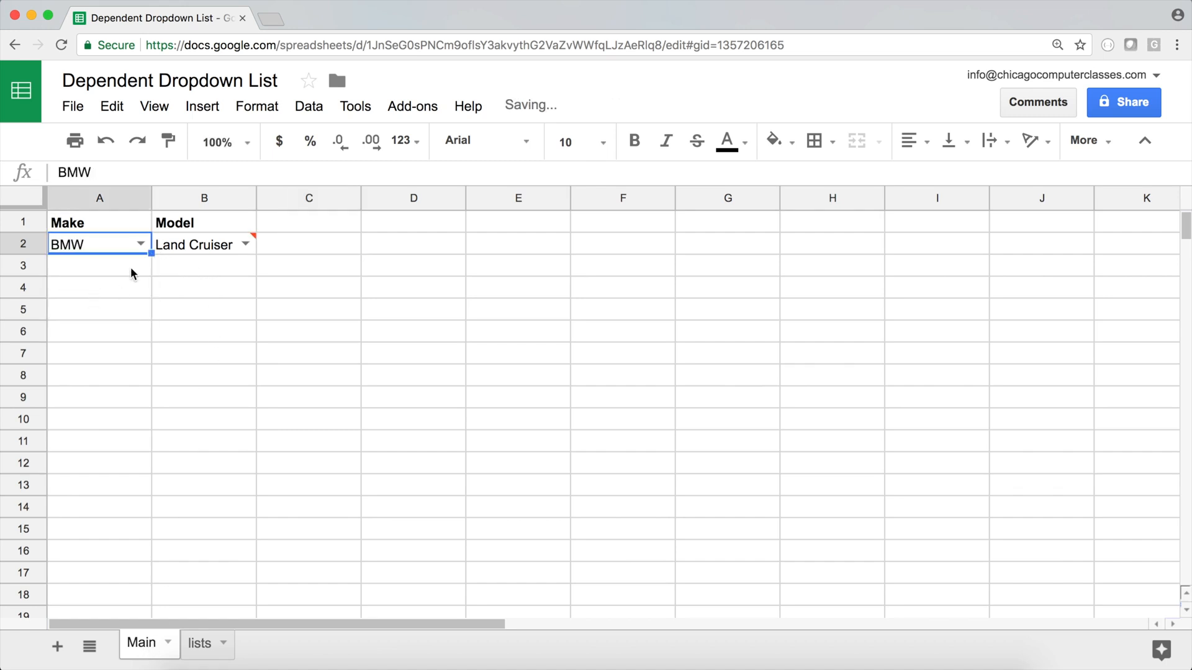
left_click(246, 249)
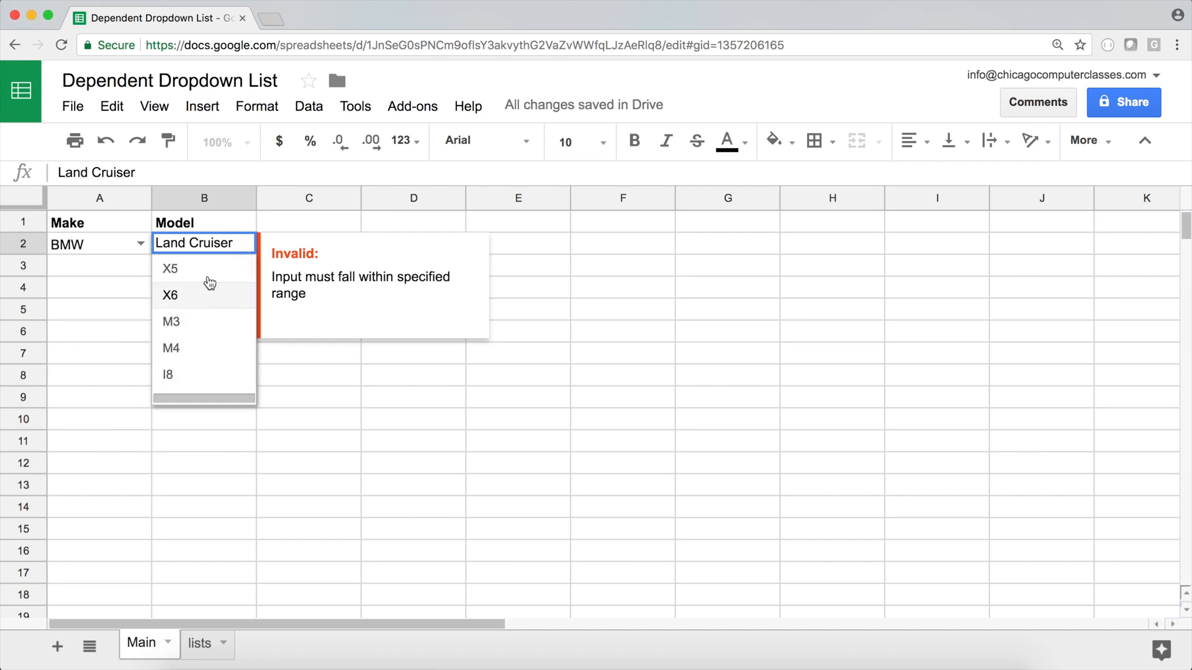
Set the Make in A2 to Toyota and choose Corolla as the Model in B2.
left_click(132, 244)
left_click(145, 265)
left_click(141, 244)
left_click(106, 294)
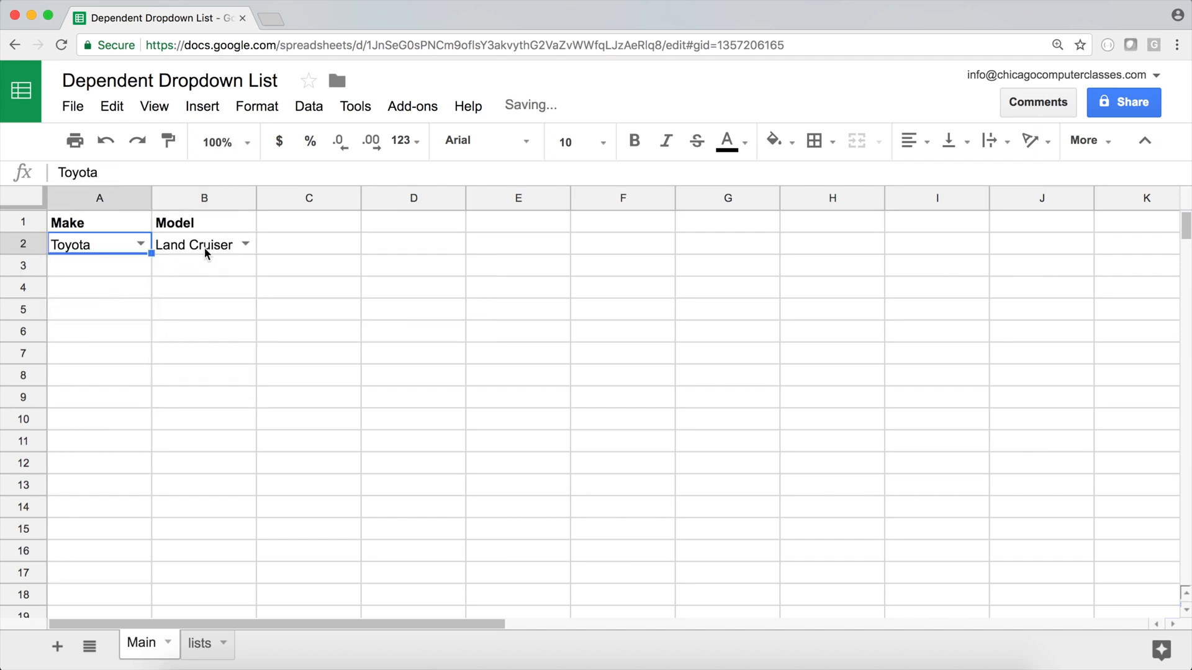
left_click(246, 246)
left_click(221, 294)
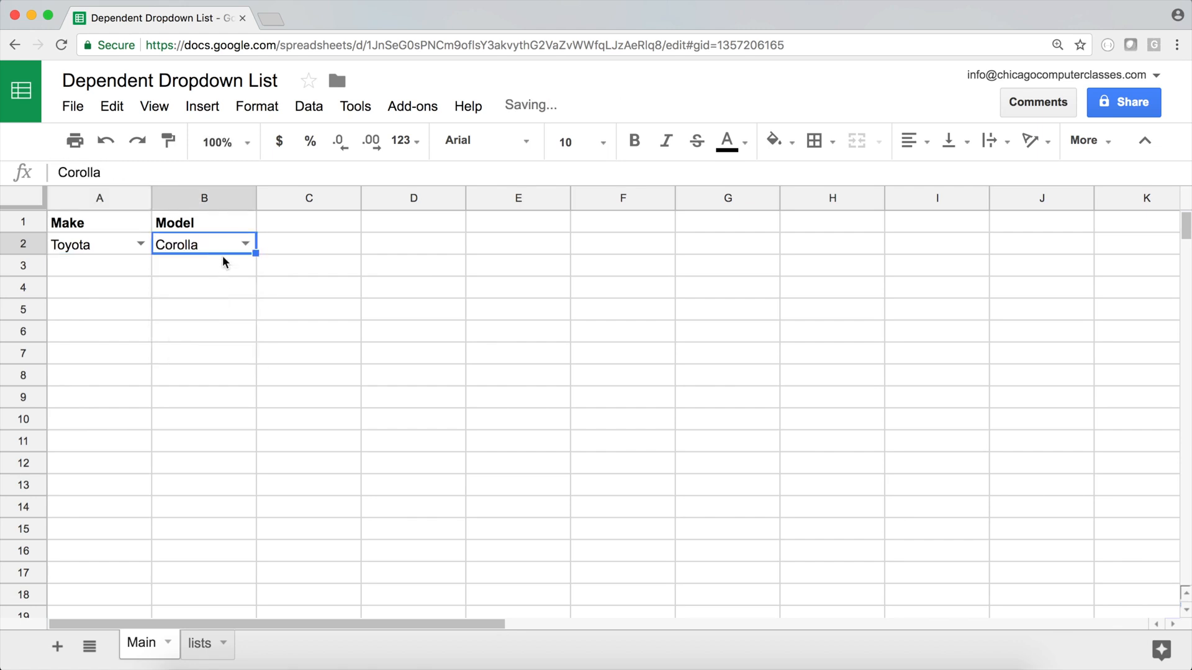
Add Mercedes as a new make header in cell F1 of the lists sheet.
left_click(200, 643)
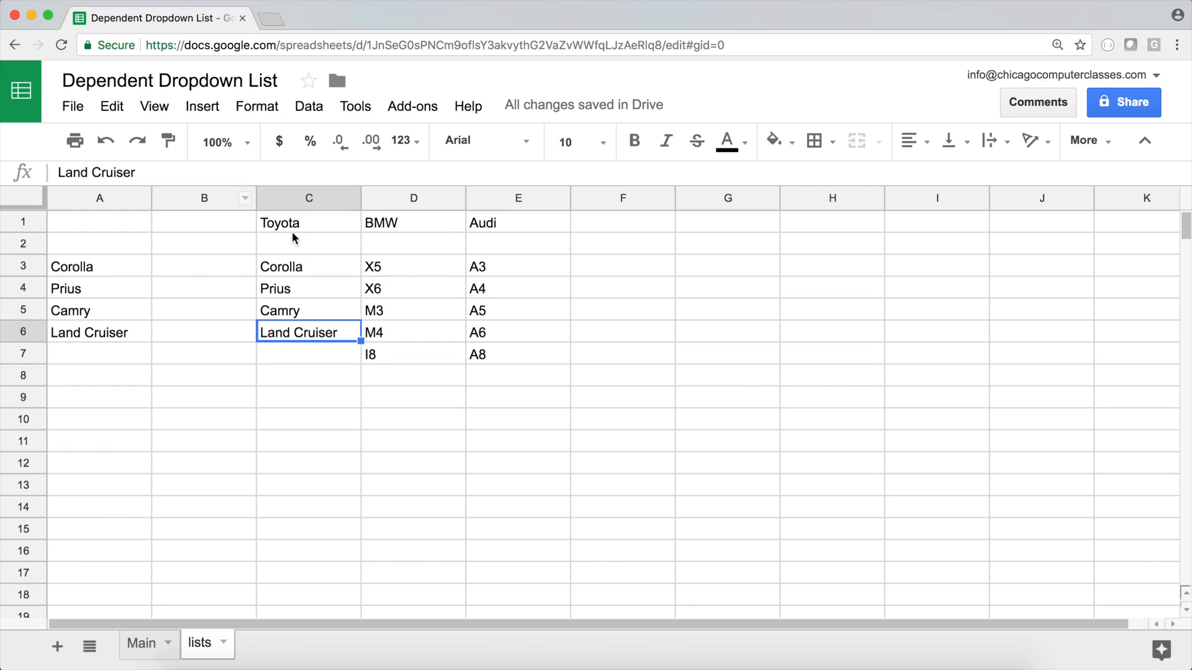
left_click(320, 229)
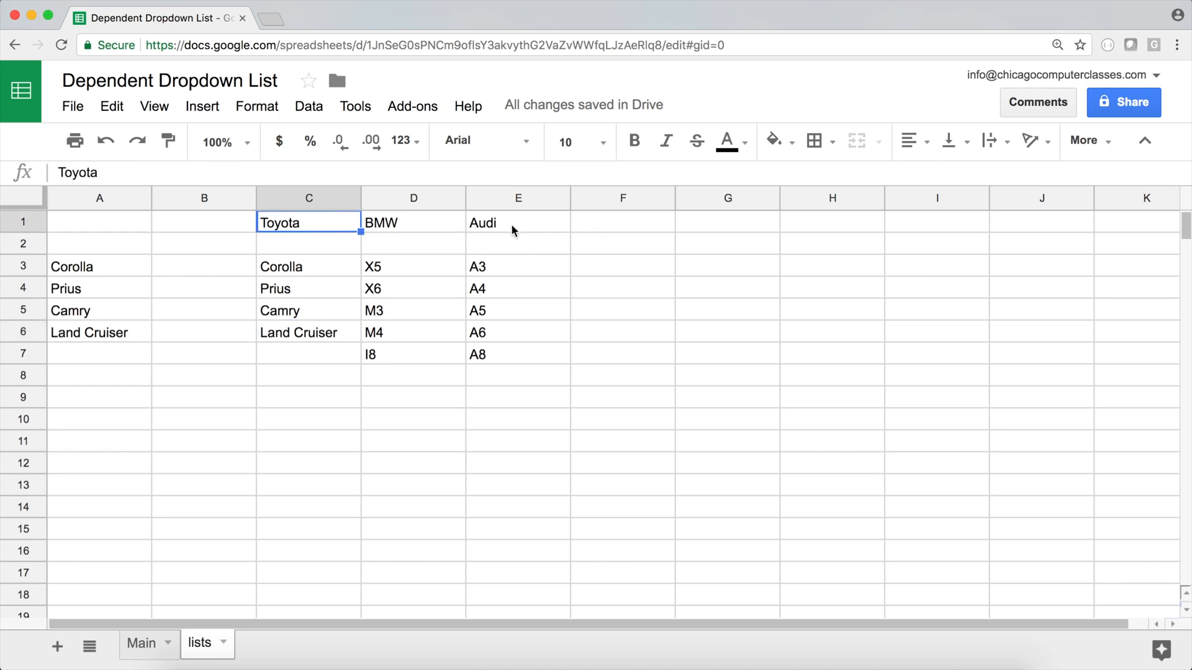
left_click(495, 227)
left_click(147, 643)
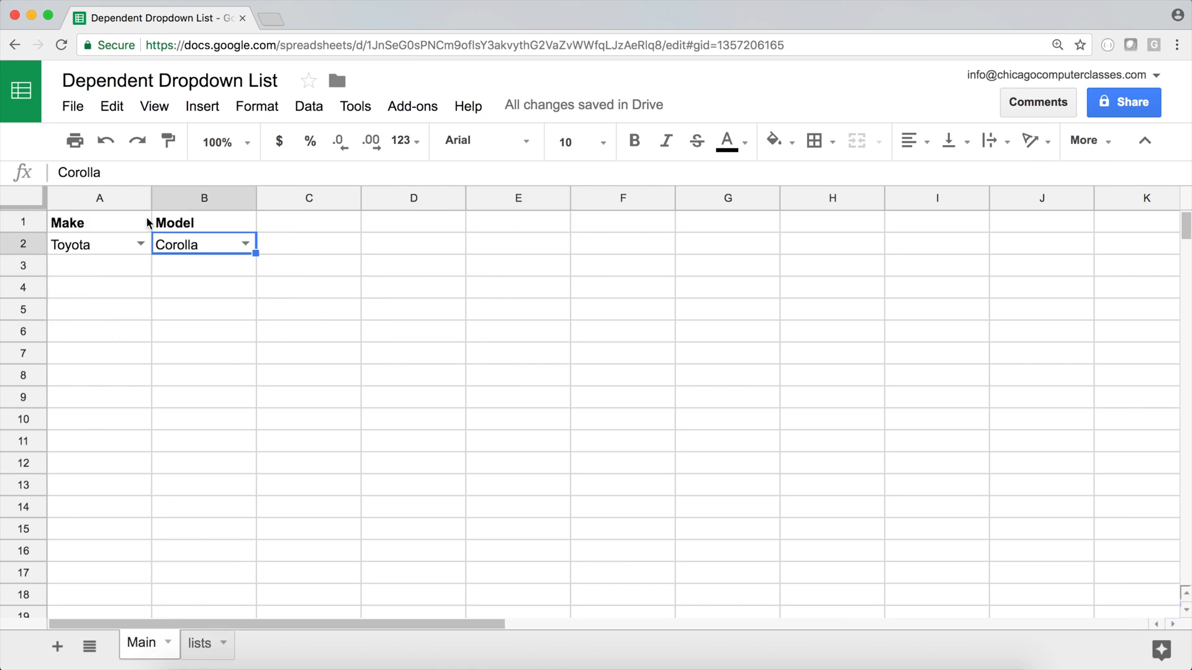
left_click(201, 643)
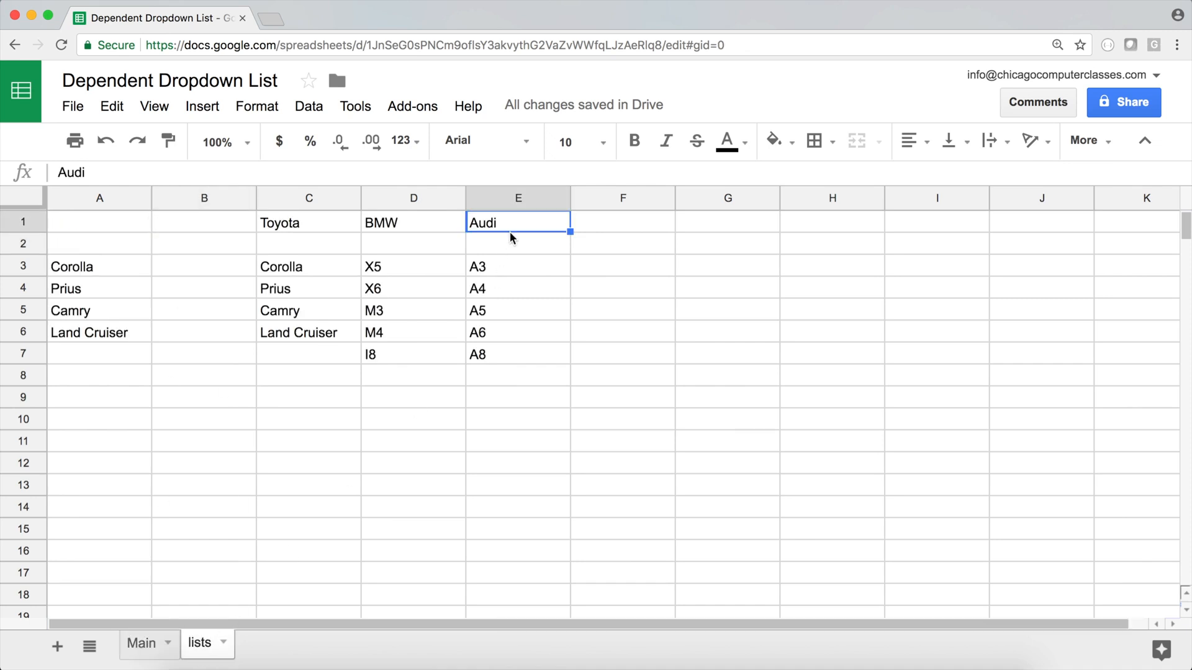
left_click(591, 228)
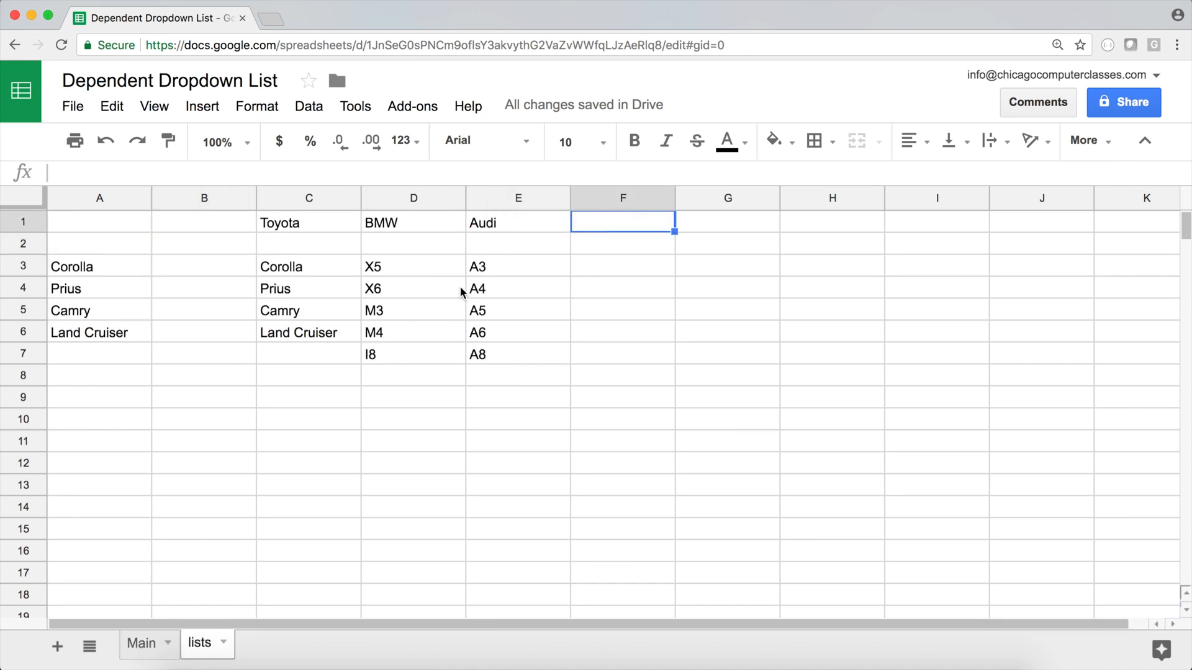
type("Me")
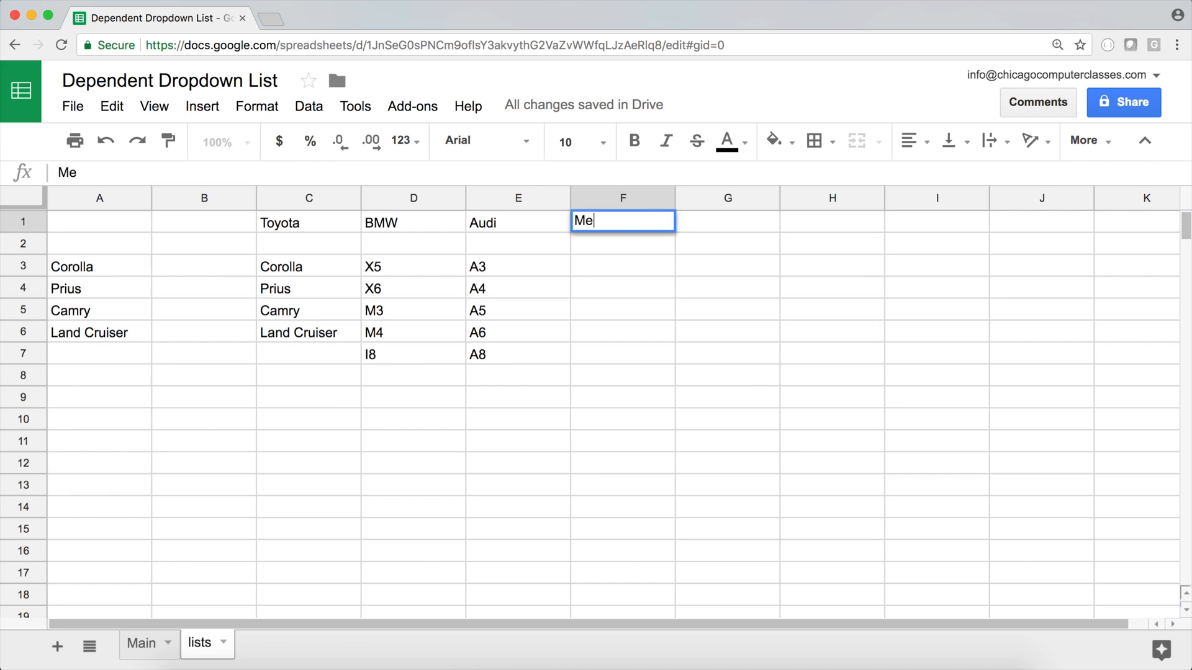
type("rcedes")
key("Return")
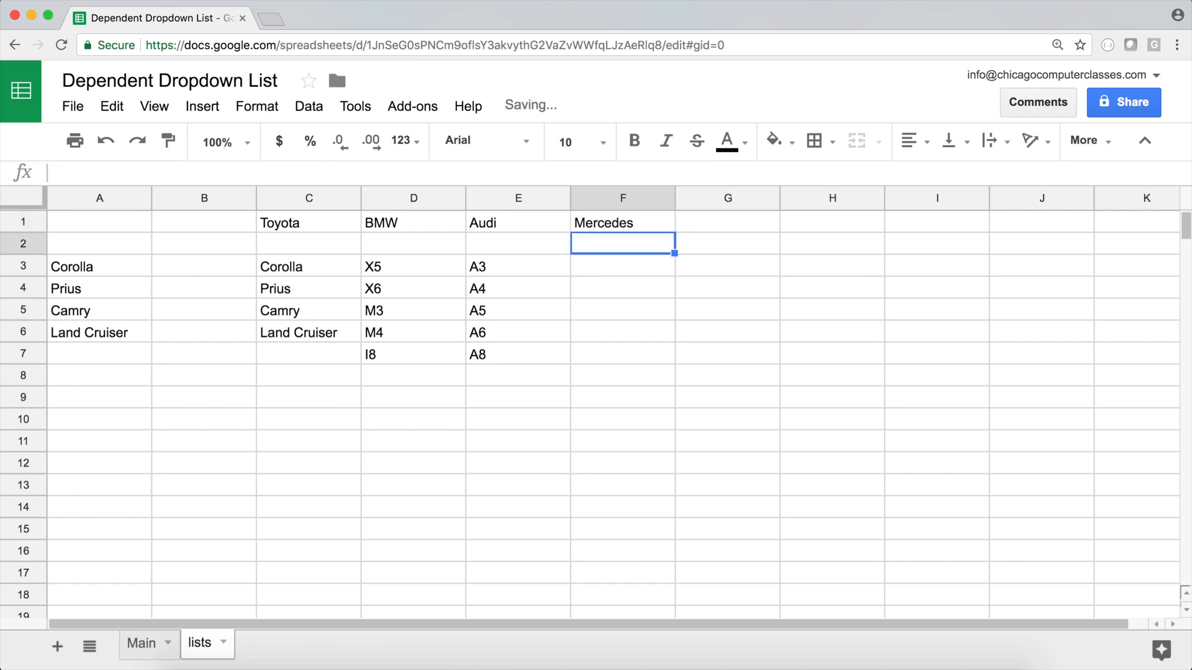
Set the Make in A2 of the Main sheet to Mercedes and open the Model choices in B2.
left_click(155, 643)
left_click(142, 244)
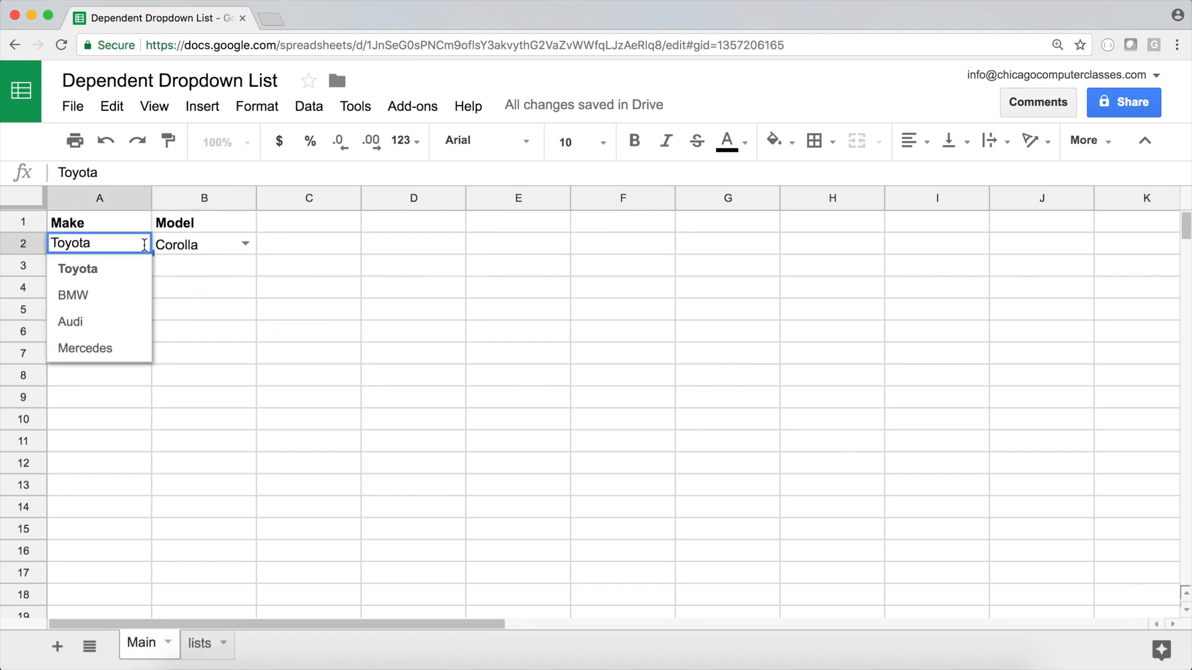
left_click(118, 348)
left_click(238, 243)
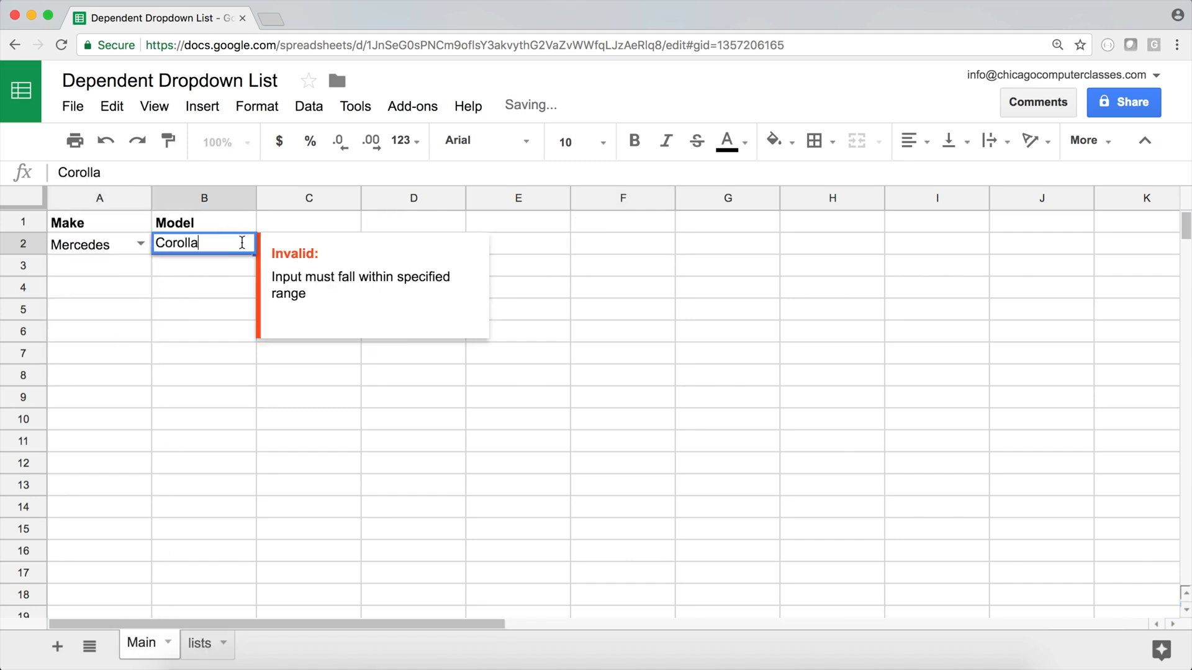
Enter the models S500 in F3 and S600 in F4 under the Mercedes header on the lists sheet.
left_click(201, 643)
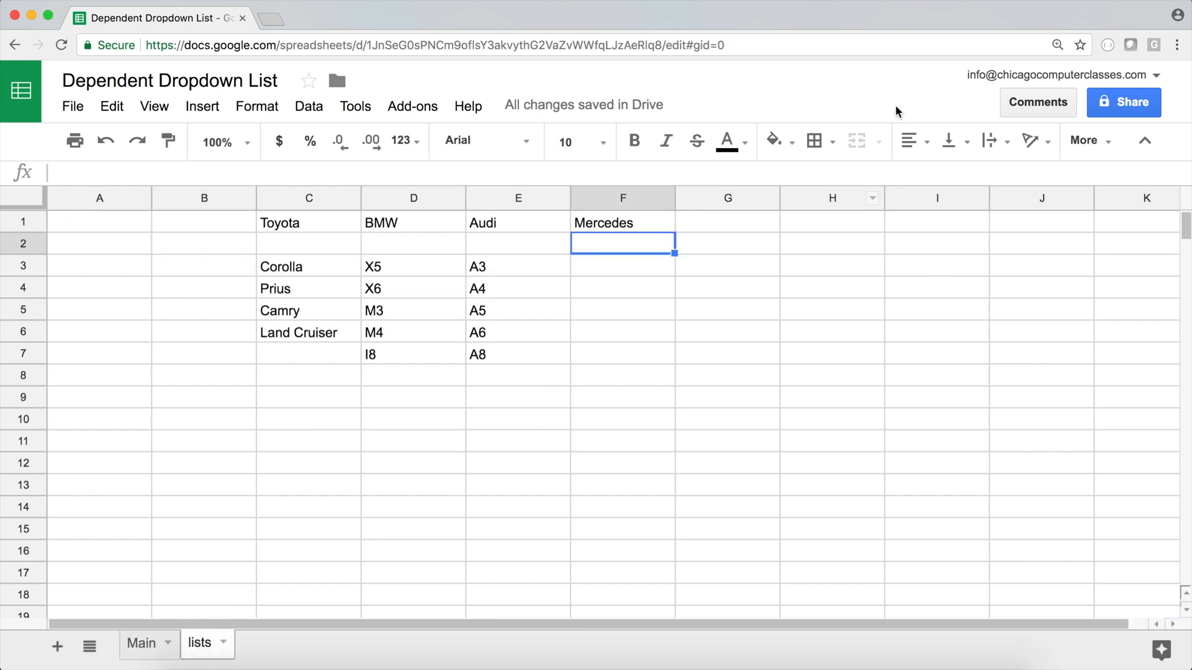
left_click(612, 265)
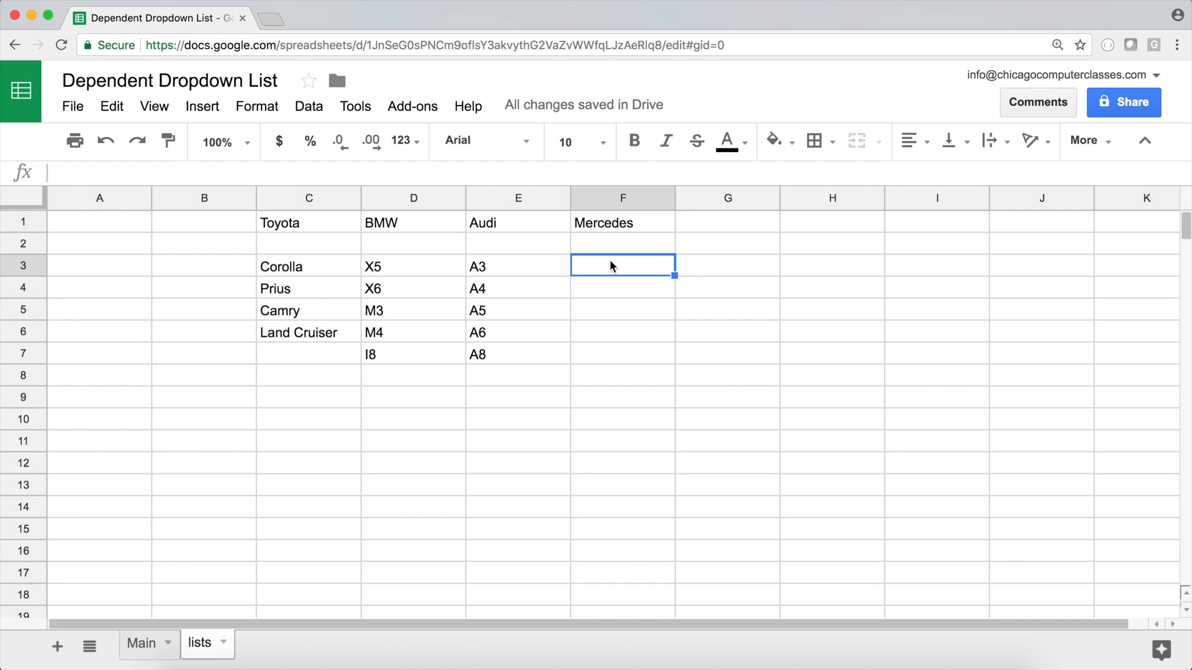
type("S500")
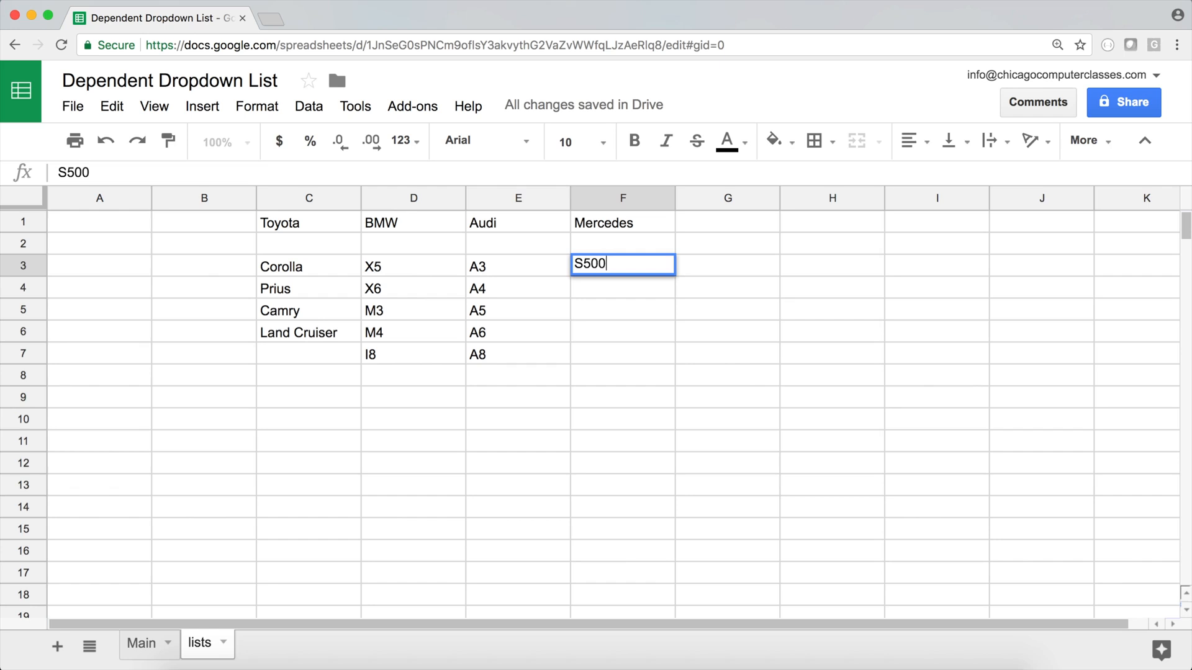
key("Return")
type("S600")
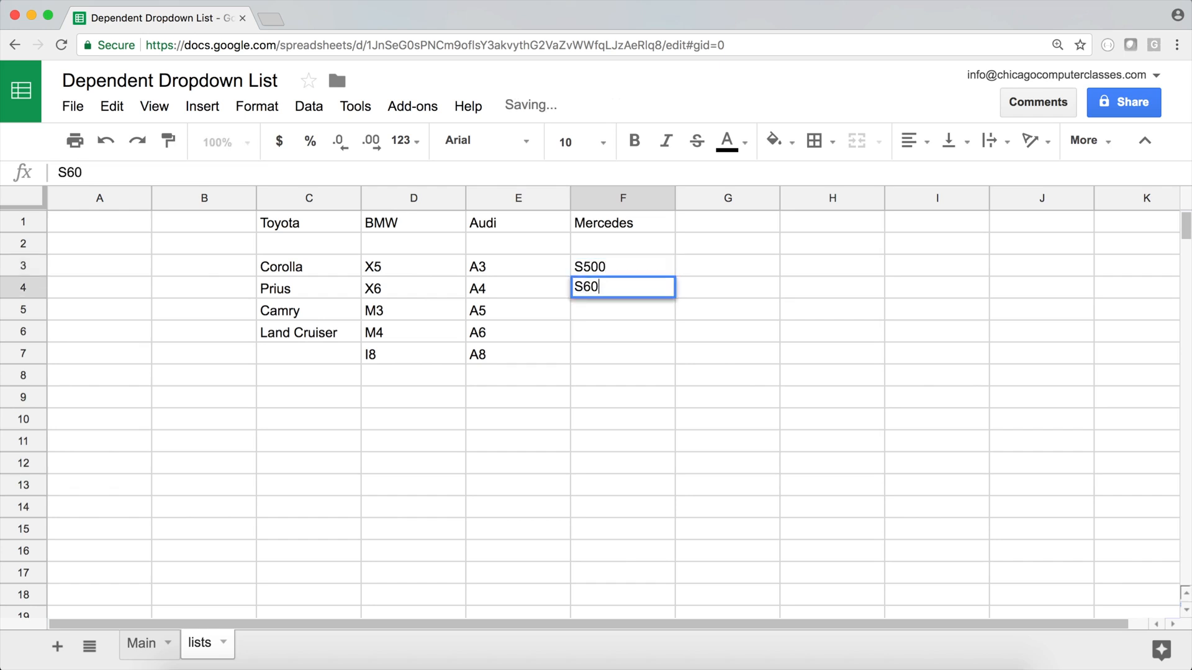
key("Return")
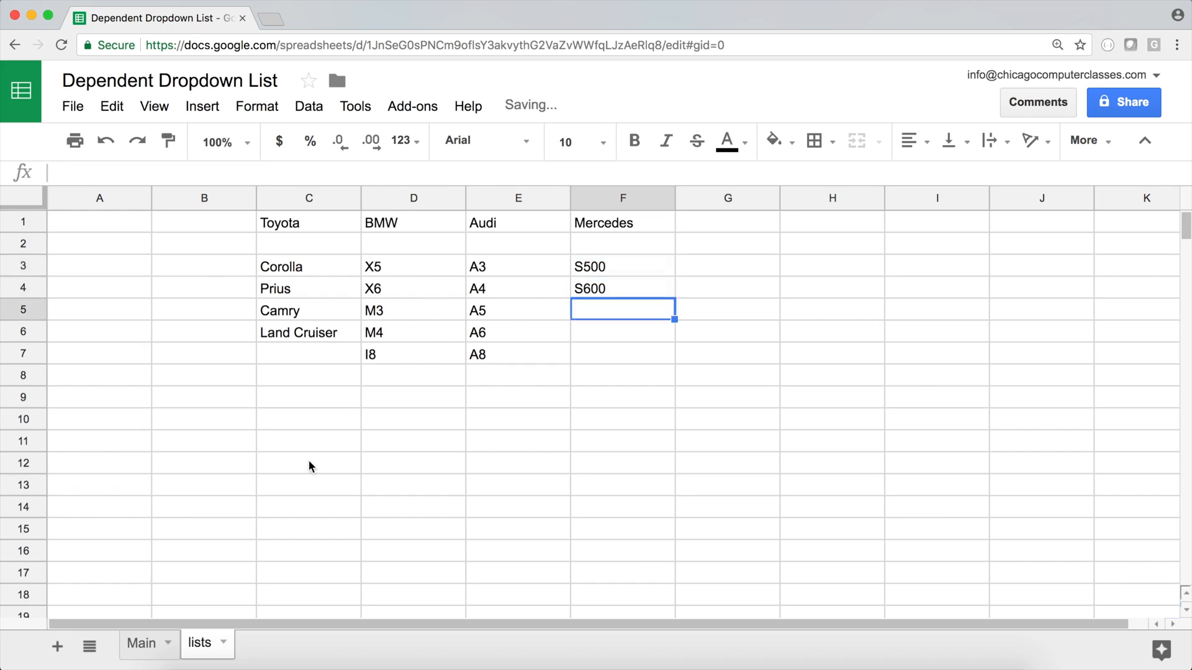
Check which Model choices B2 on the Main sheet offers for the Mercedes make.
left_click(140, 643)
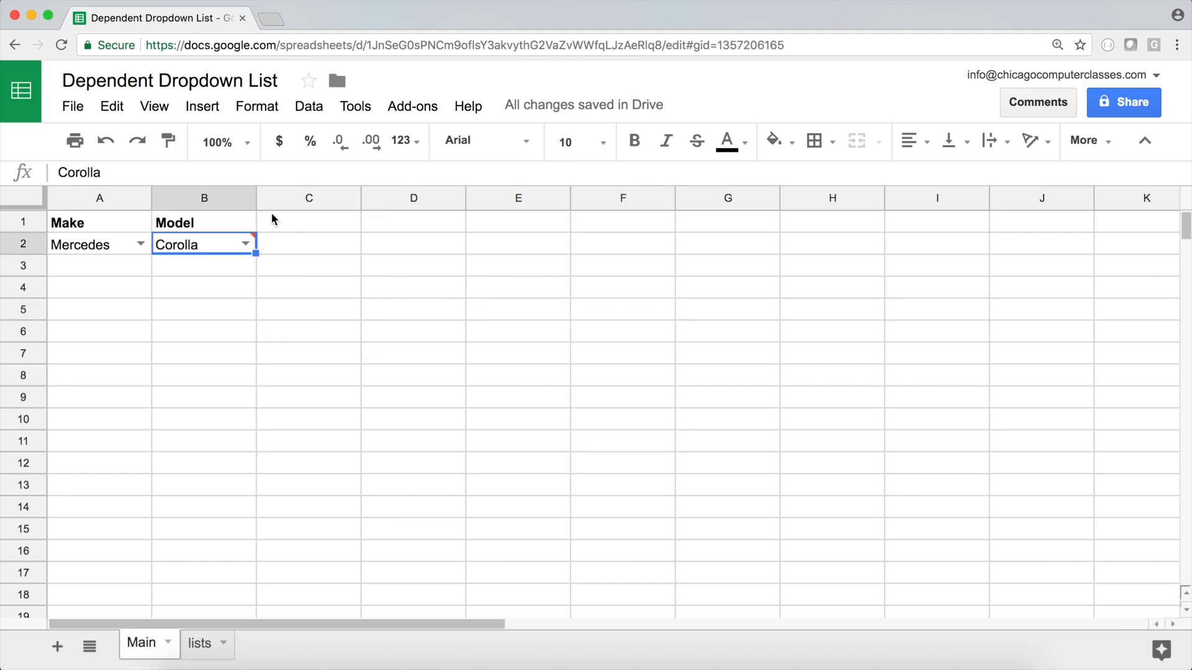
double_click(244, 243)
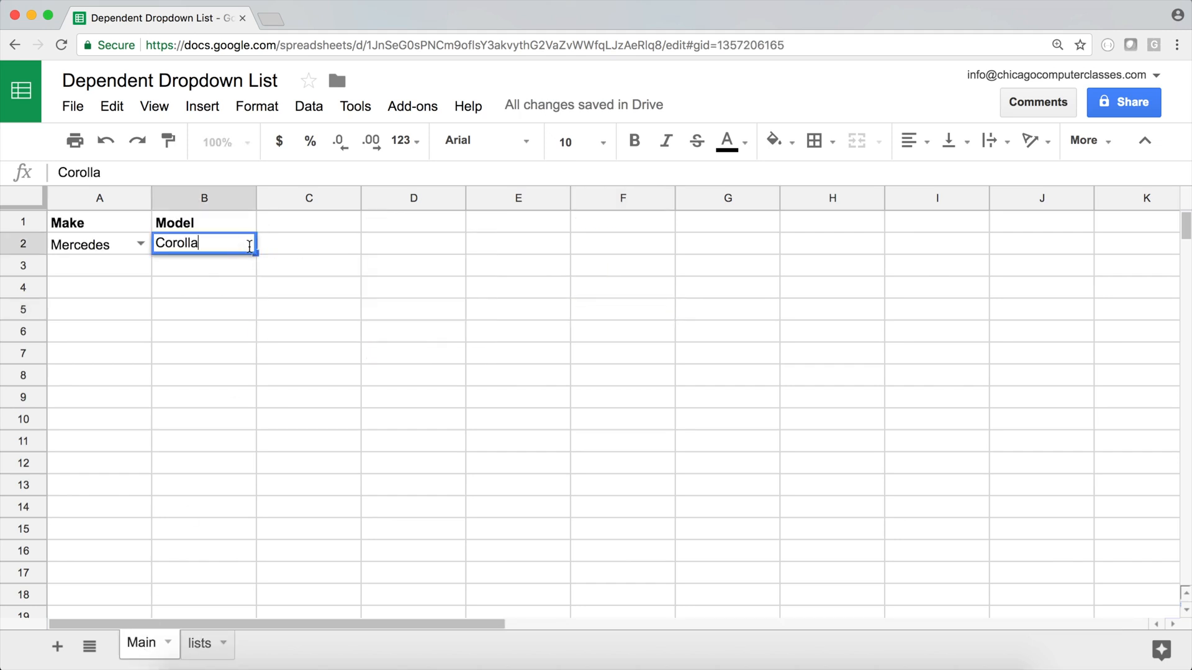
left_click(141, 251)
left_click(211, 266)
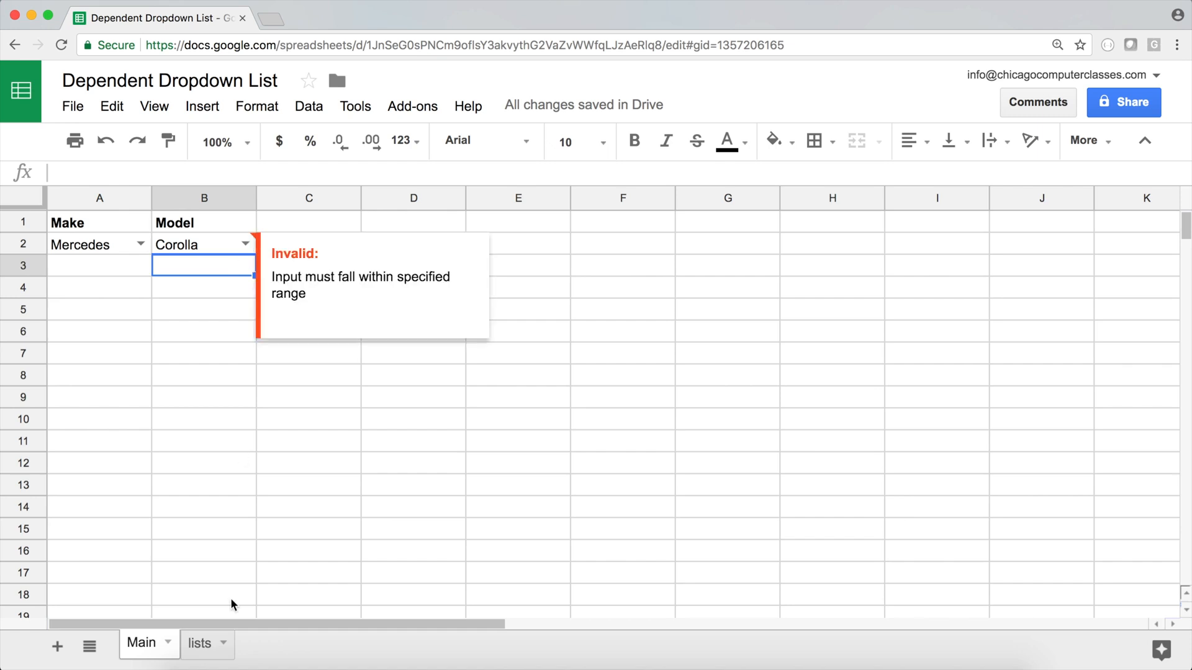
Define a named range called Mercedes covering cells F3:F20 on the lists sheet.
left_click(200, 644)
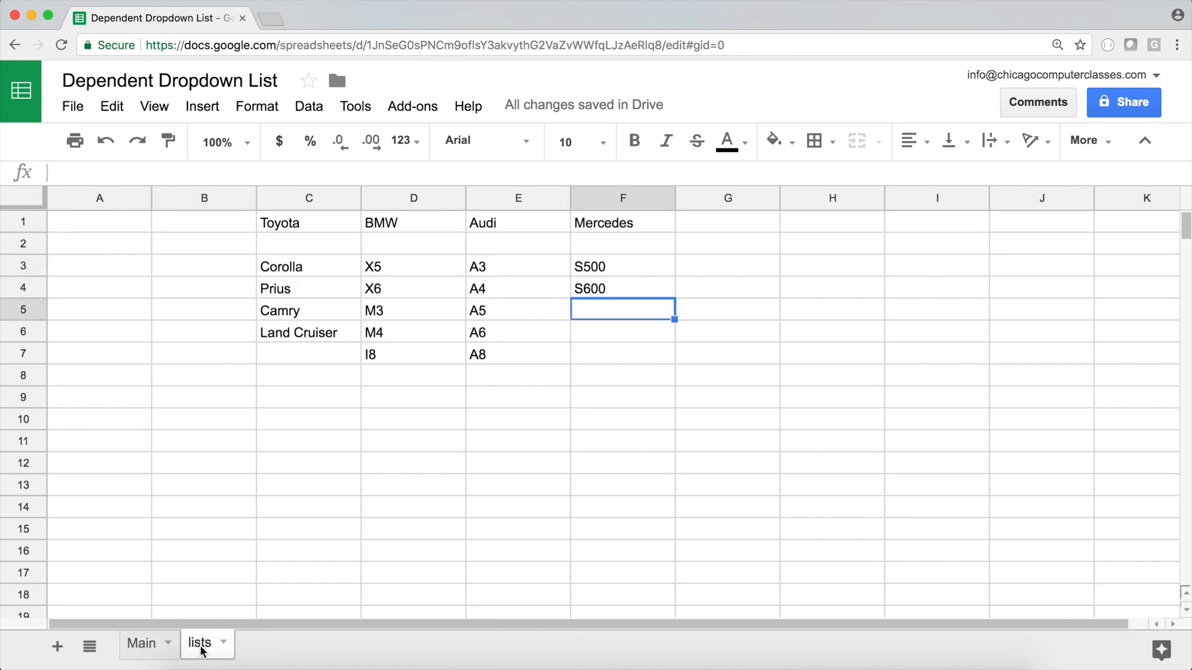
left_click(607, 273)
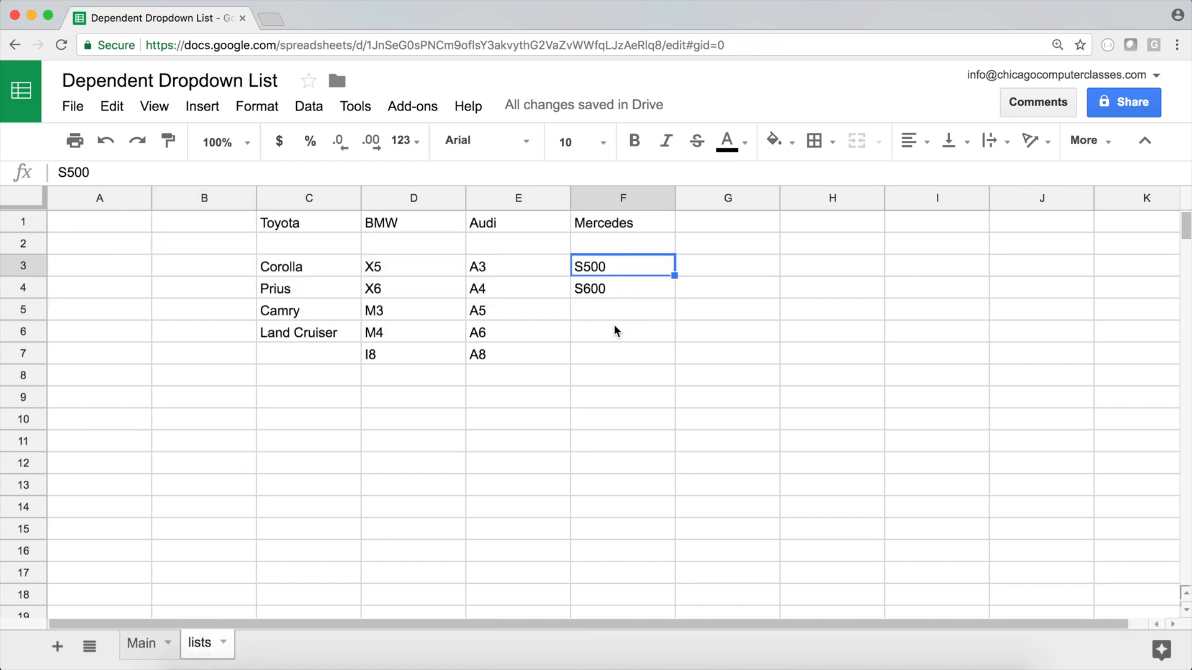
left_click(623, 462)
left_click_drag(625, 271, 606, 506)
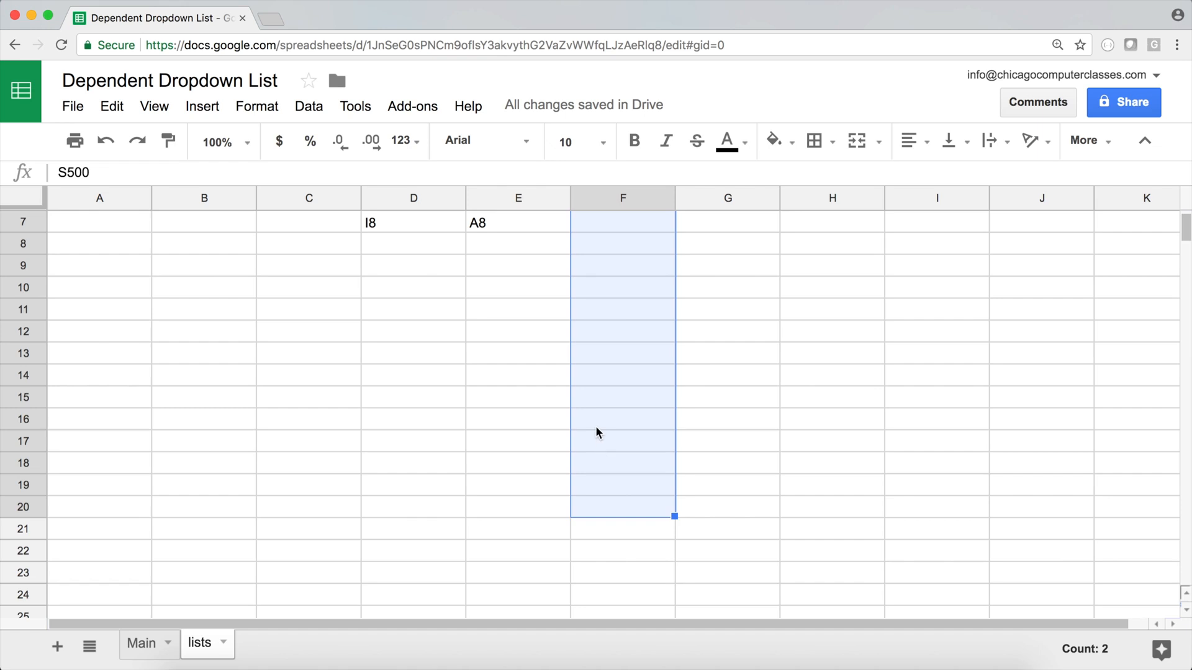
scroll(606, 416, "down", 3)
scroll(605, 410, "up", 5)
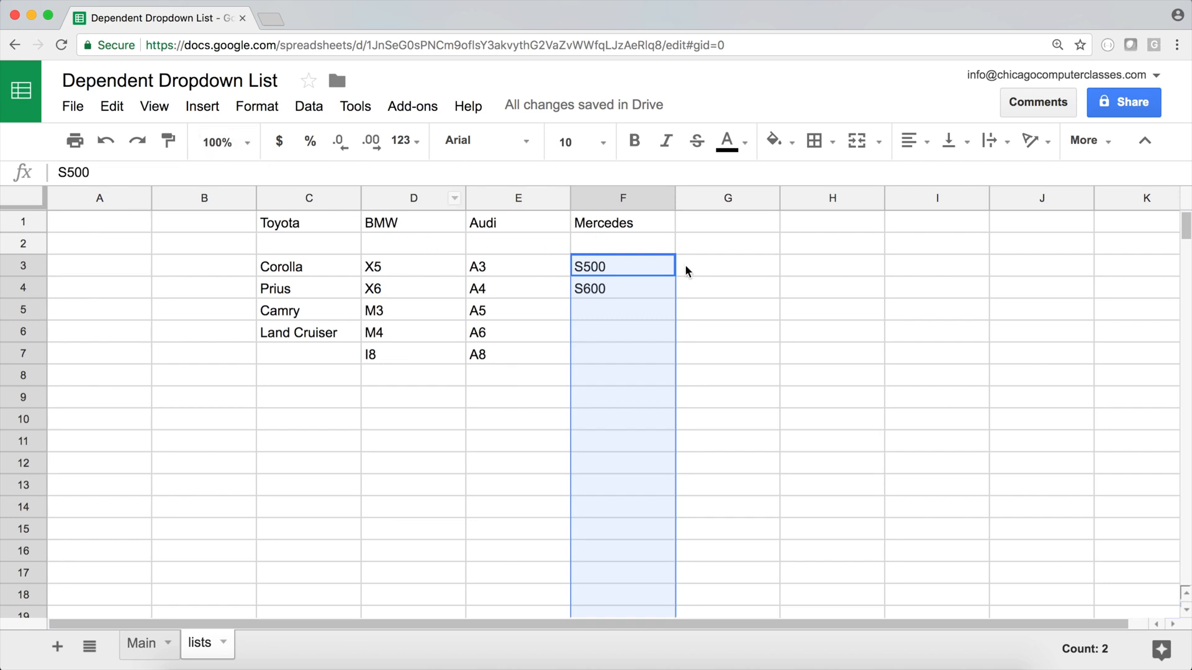
right_click(605, 265)
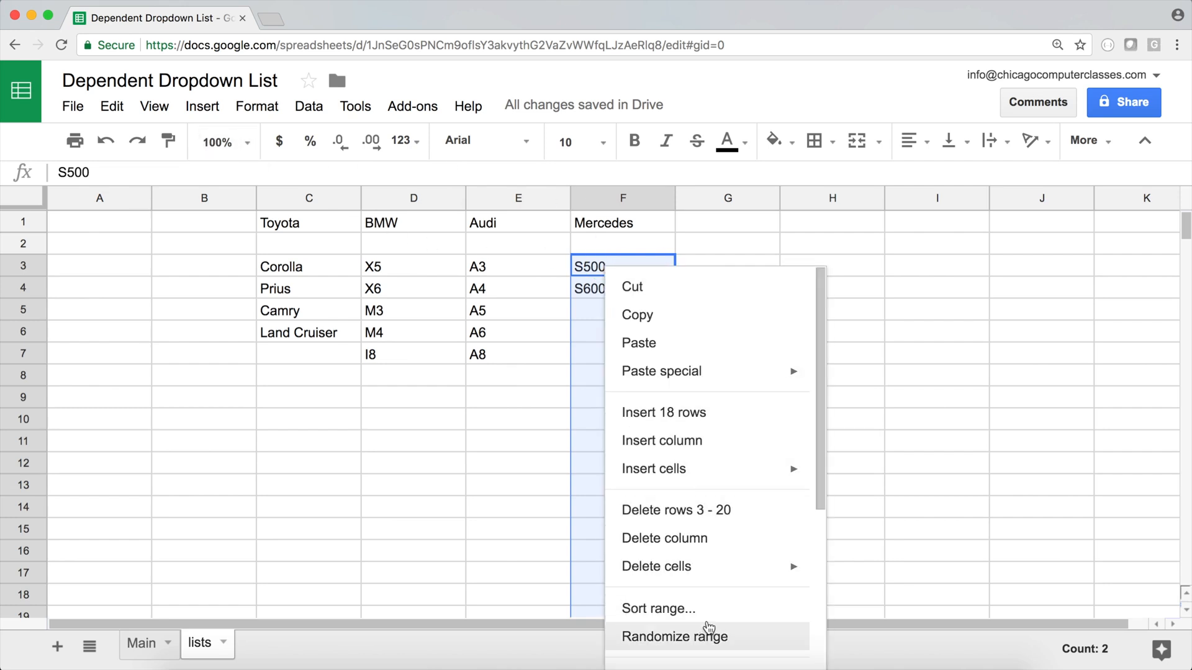
scroll(754, 546, "down", 3)
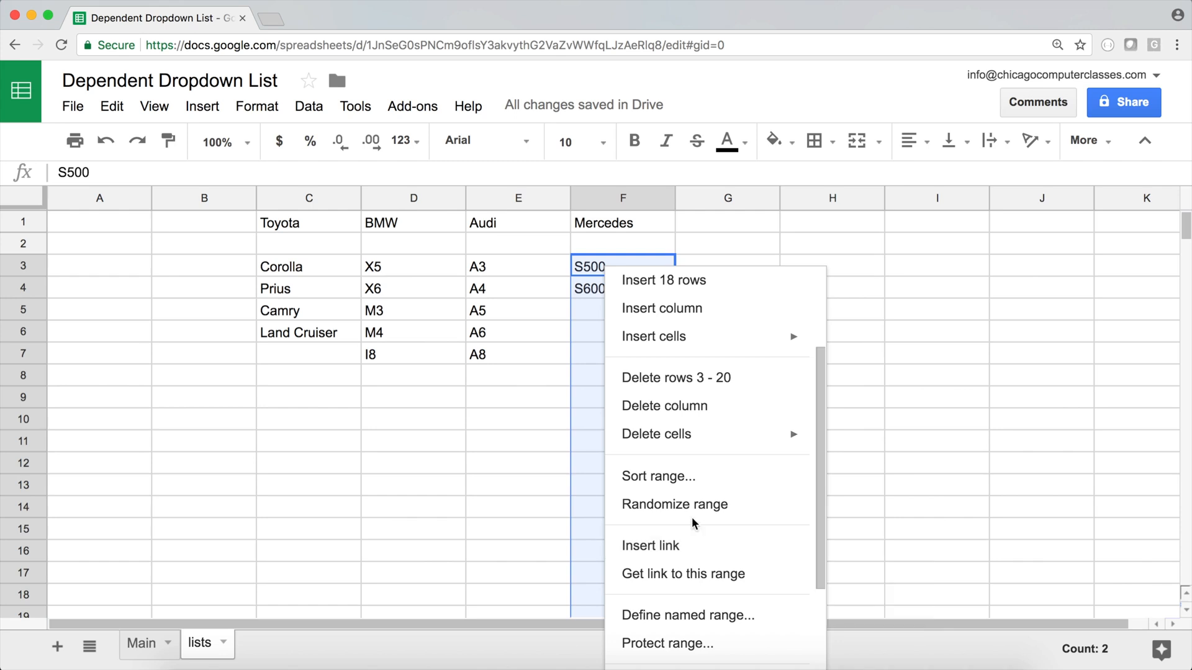
scroll(695, 515, "down", 1)
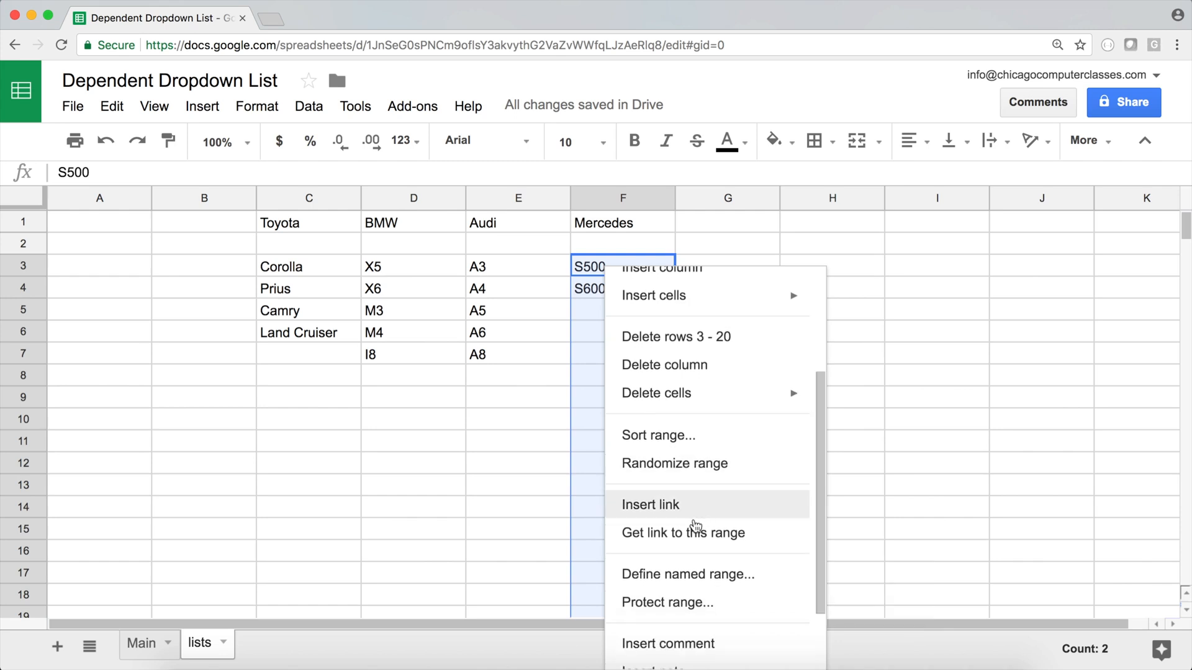
left_click(713, 573)
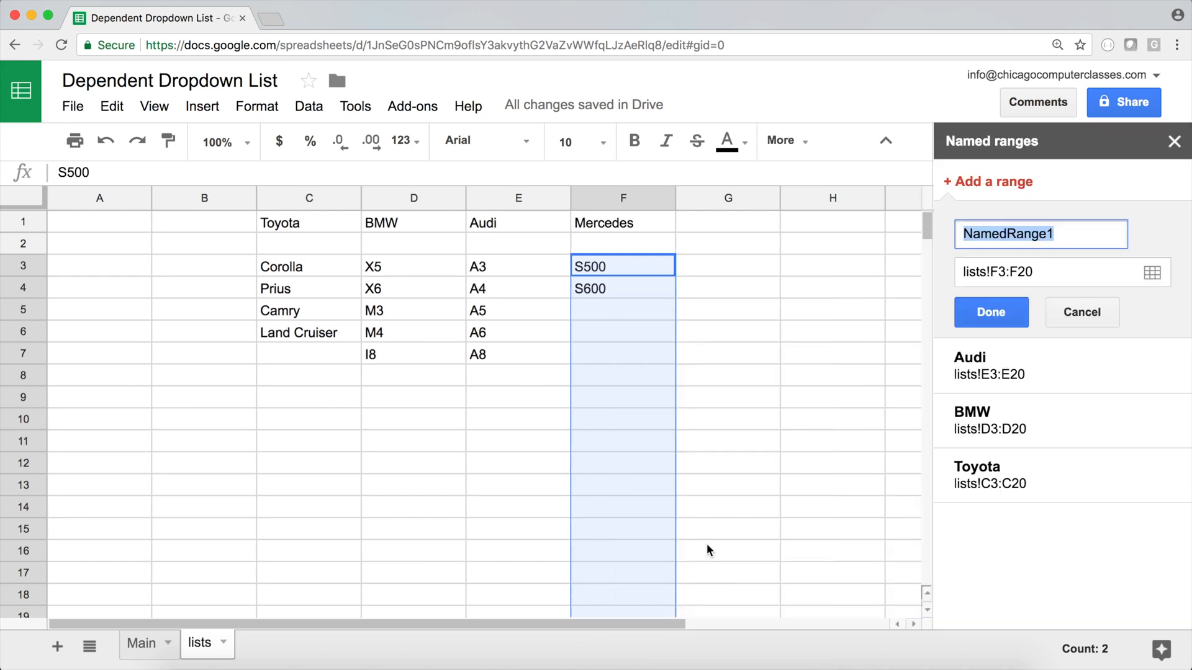
type("Mercedes")
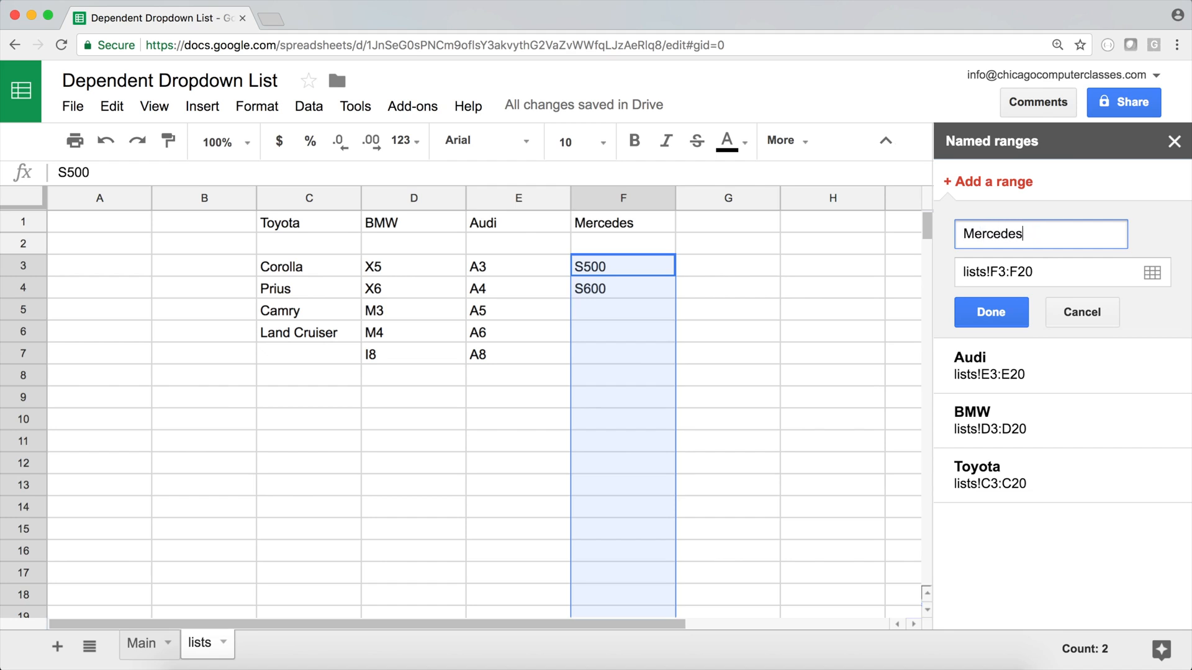
left_click(981, 319)
left_click(1174, 141)
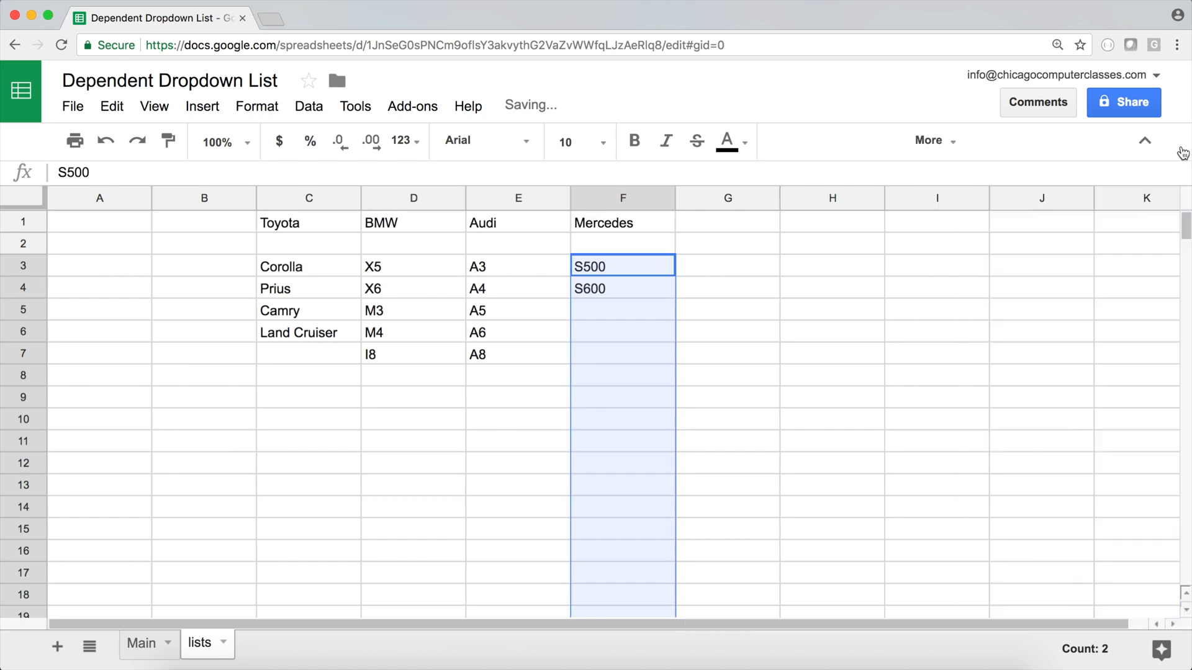
Inspect the Mercedes header in F1, its first model in F3 and the formula in A3 on the lists sheet.
left_click(628, 267)
left_click(623, 228)
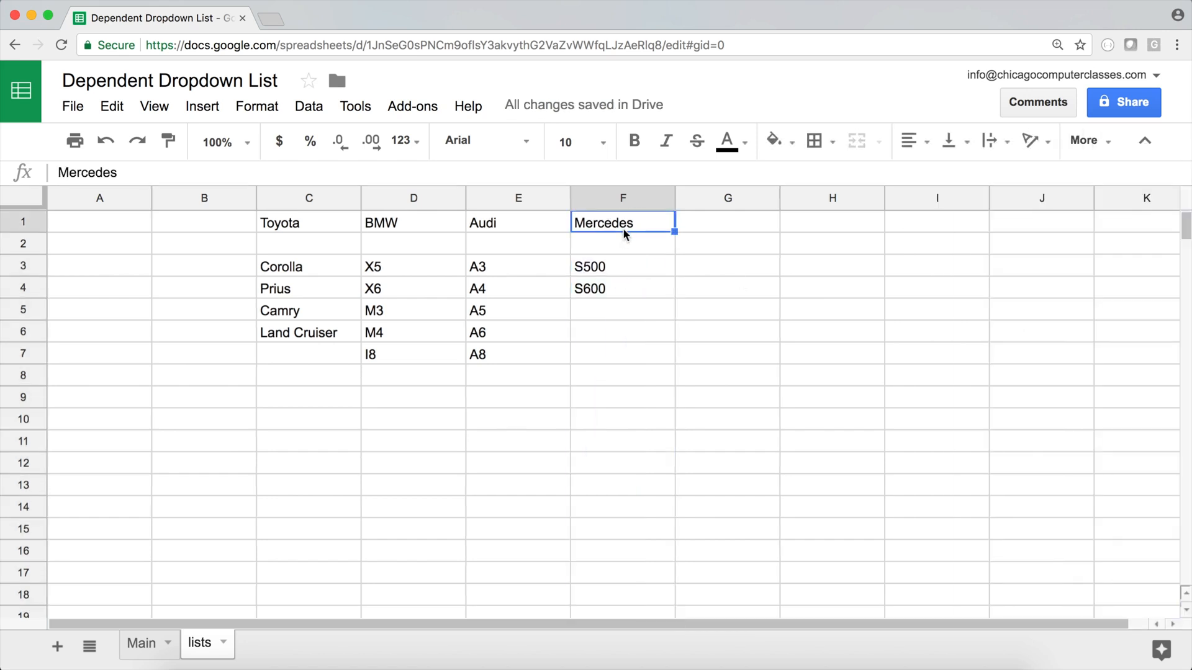
left_click(609, 260)
left_click(98, 257)
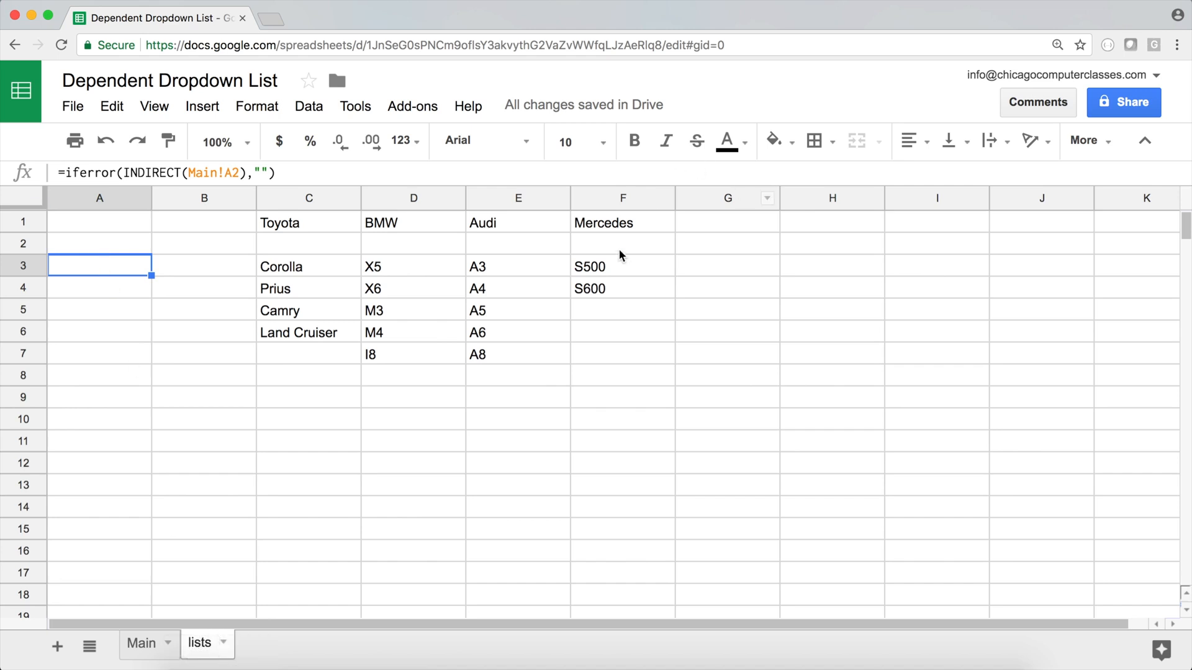
left_click(608, 225)
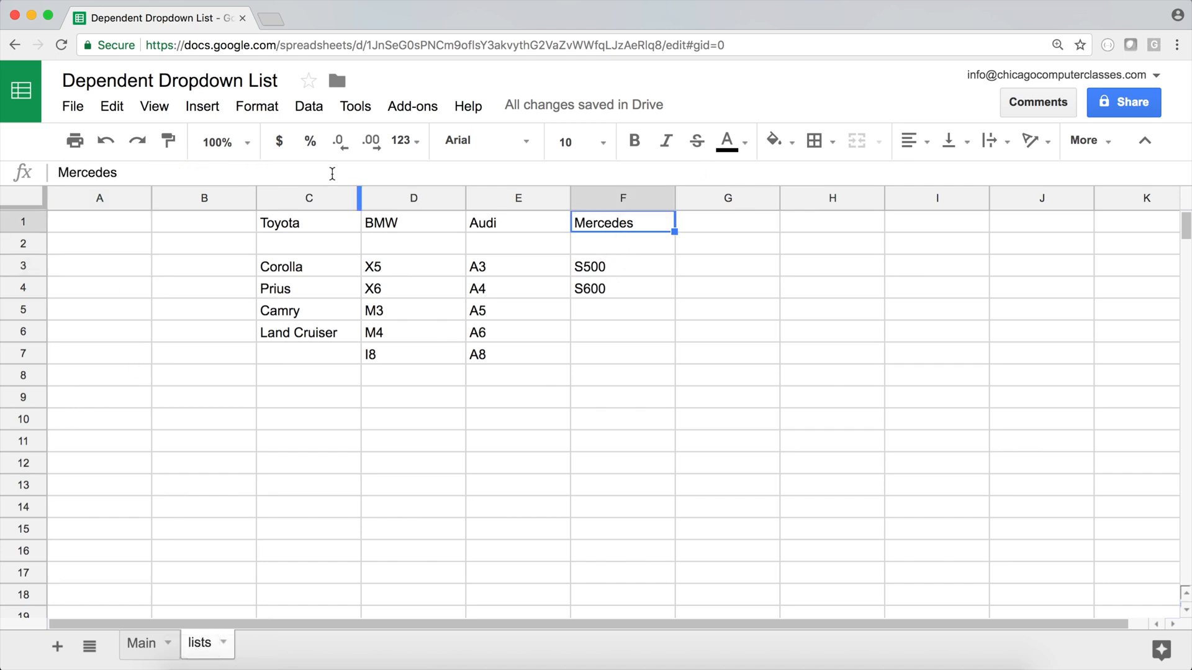
On the Main sheet, set the Make in A2 to Toyota and the Model in B2 to Prius.
left_click(411, 332)
left_click(128, 650)
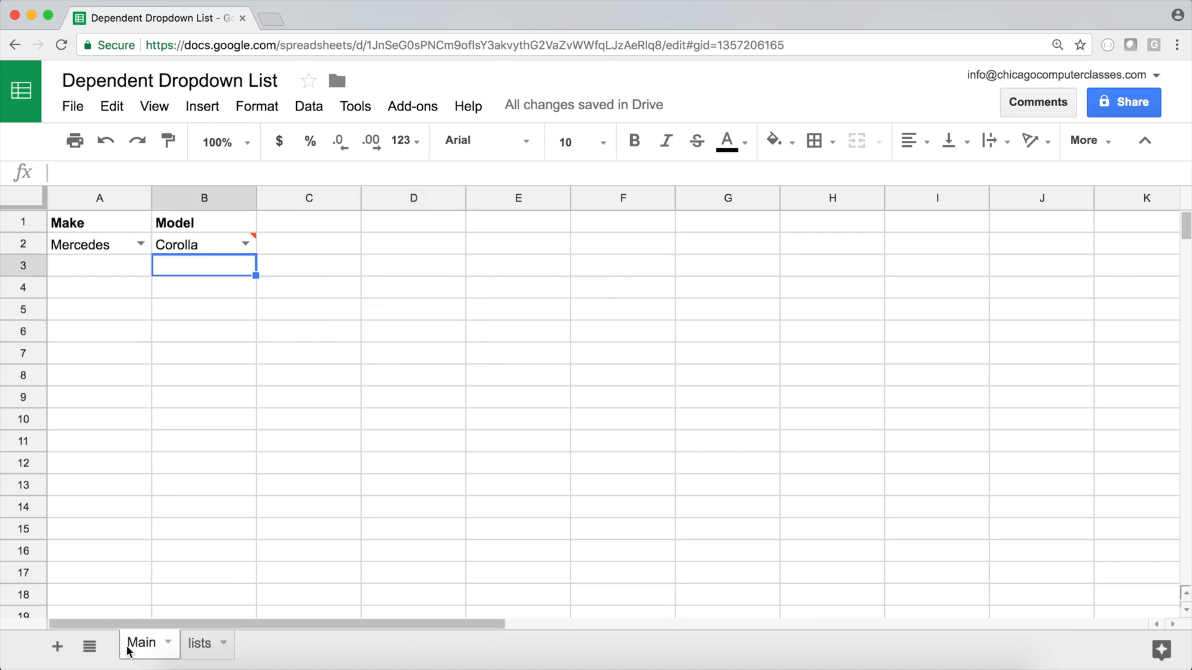
double_click(163, 242)
double_click(144, 244)
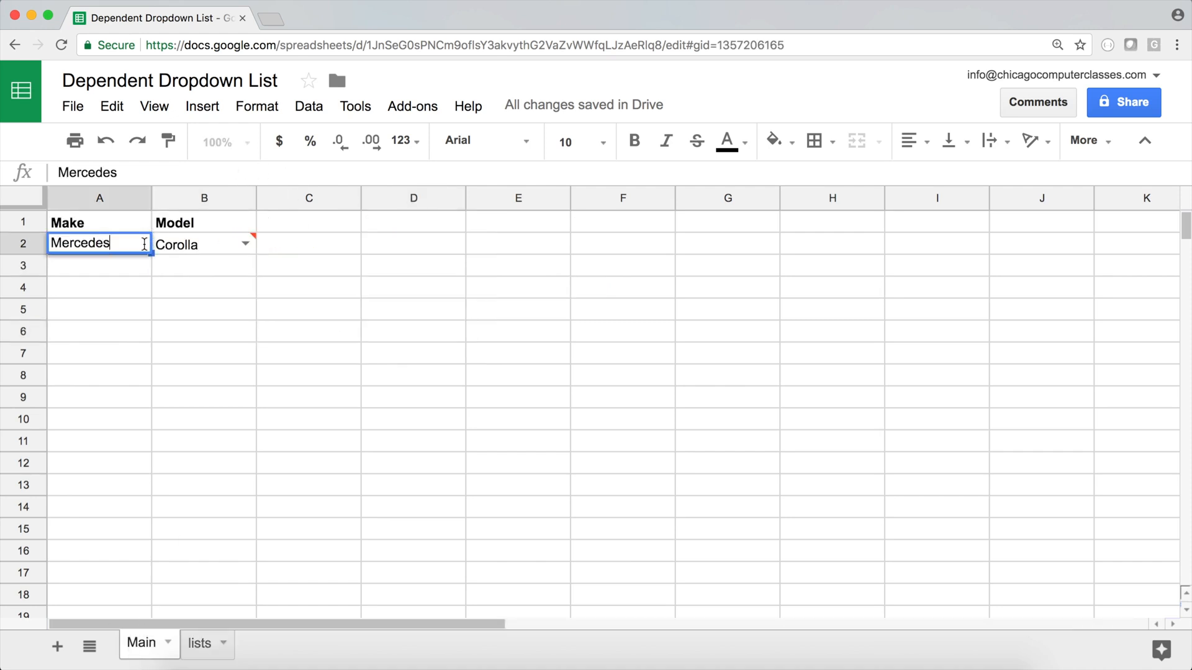
left_click(145, 262)
left_click(139, 244)
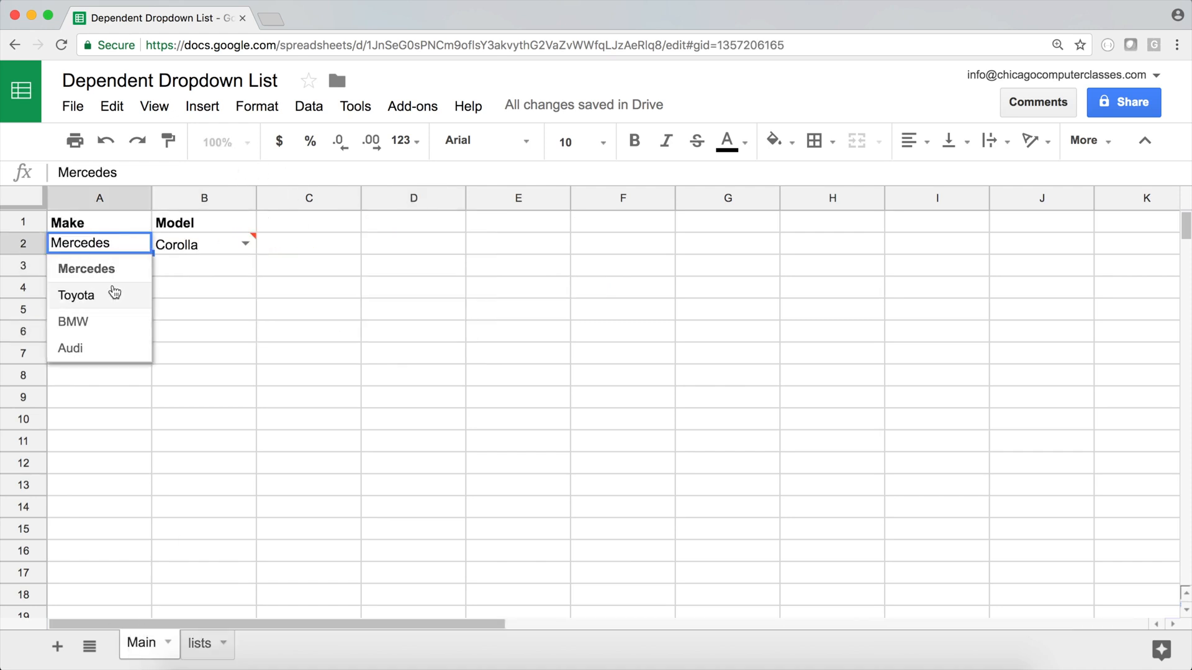
left_click(124, 289)
left_click(244, 244)
left_click(224, 292)
left_click(140, 286)
Set the Make in A2 to Mercedes and the Model in B2 to S600.
double_click(136, 243)
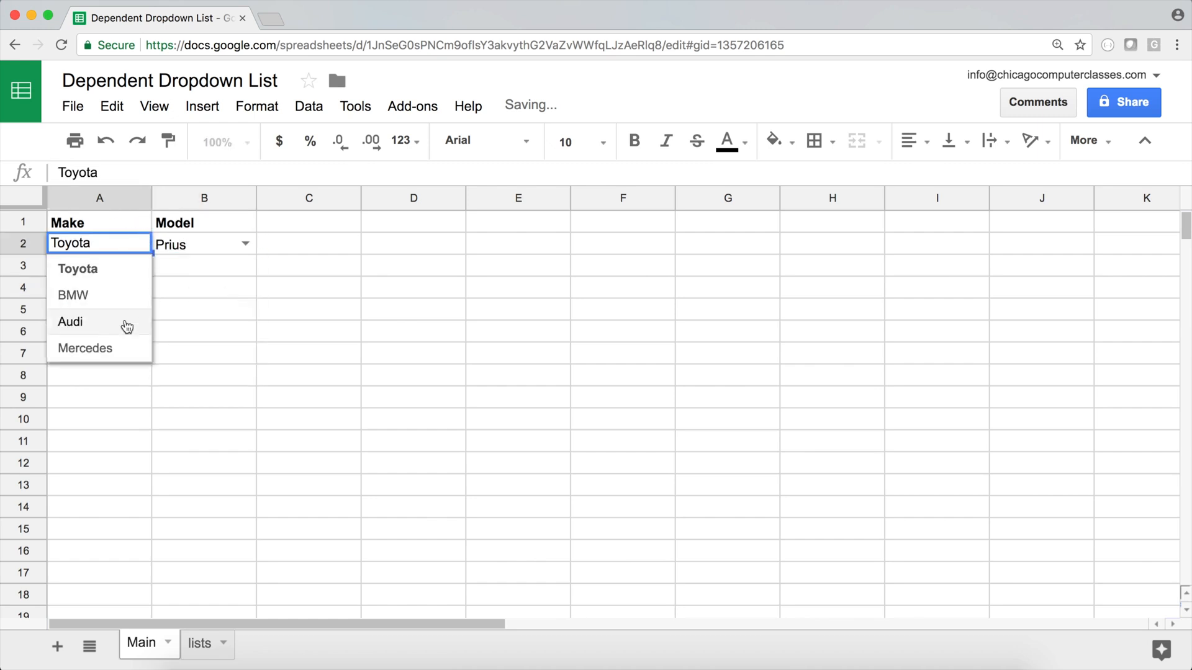
left_click(124, 347)
left_click(245, 243)
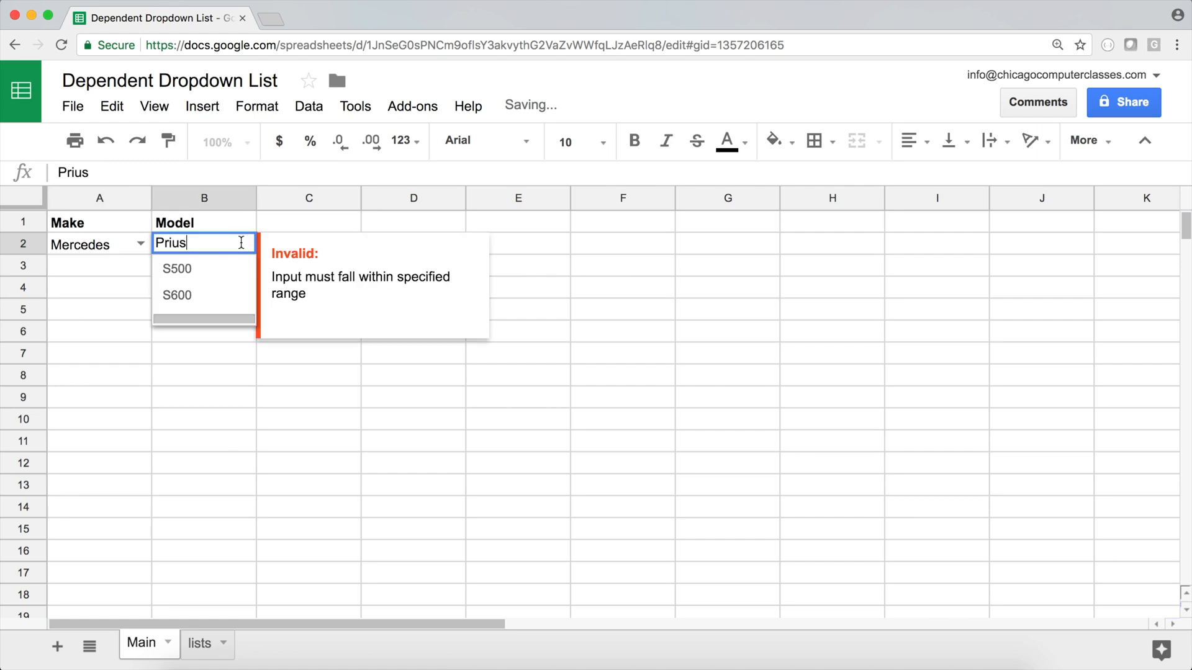
left_click(245, 268)
double_click(247, 244)
left_click(231, 295)
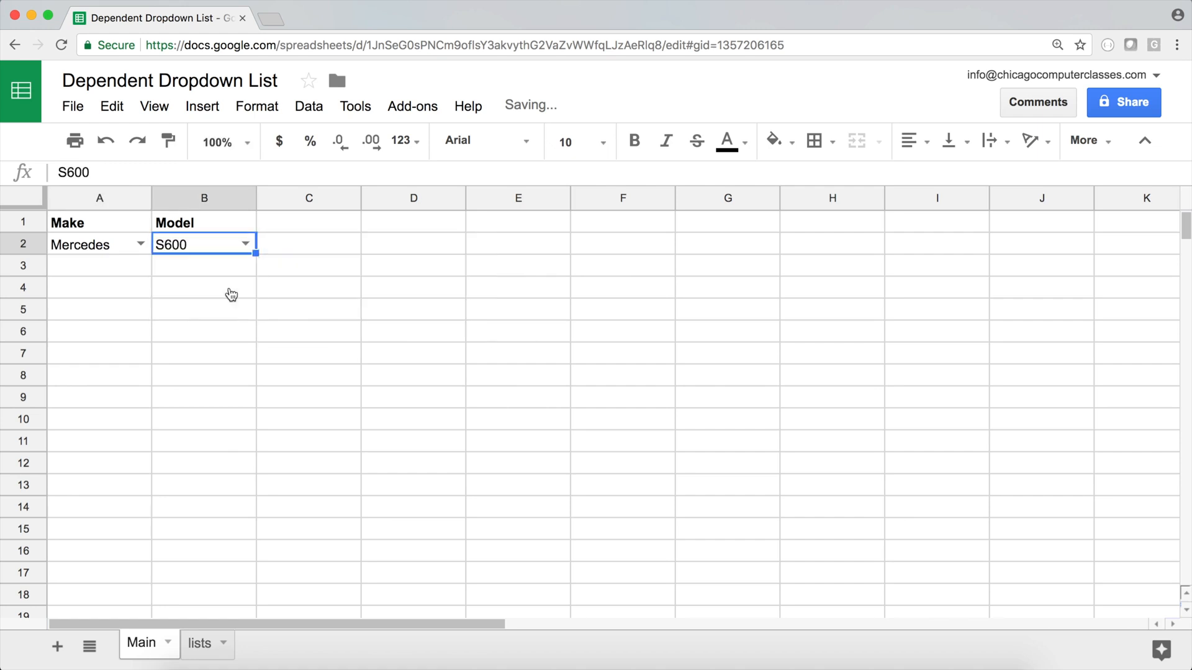
left_click(225, 294)
left_click(121, 228)
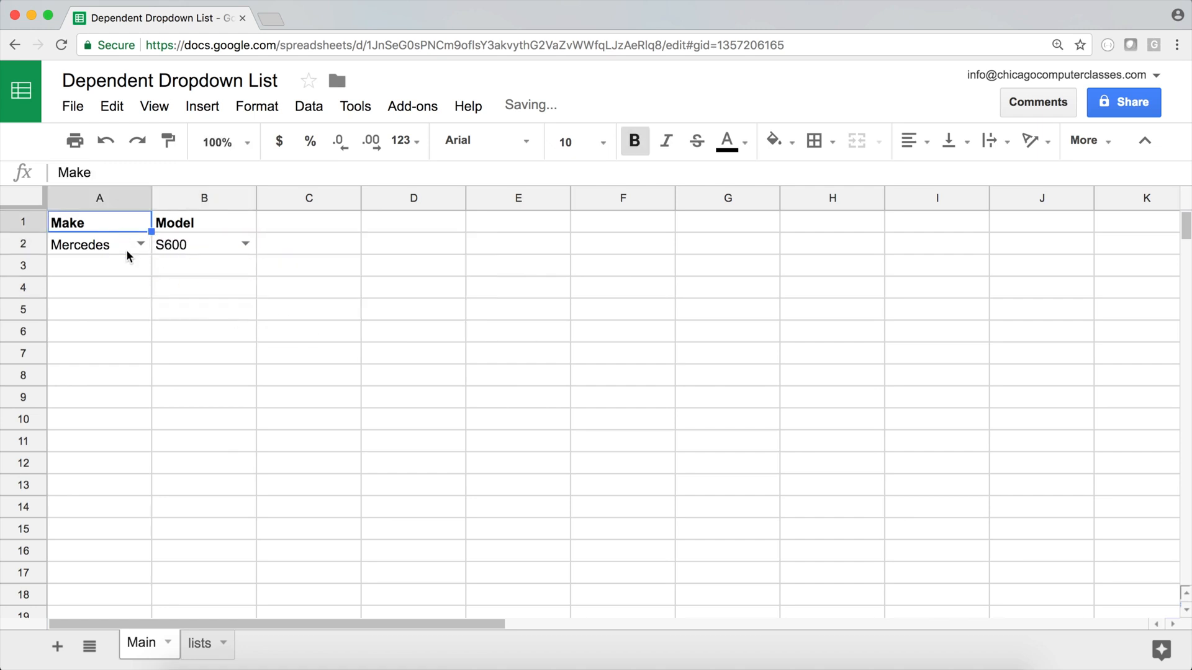
Examine the Mercedes column on the lists sheet and the empty column G beside it where another make would go.
left_click(195, 644)
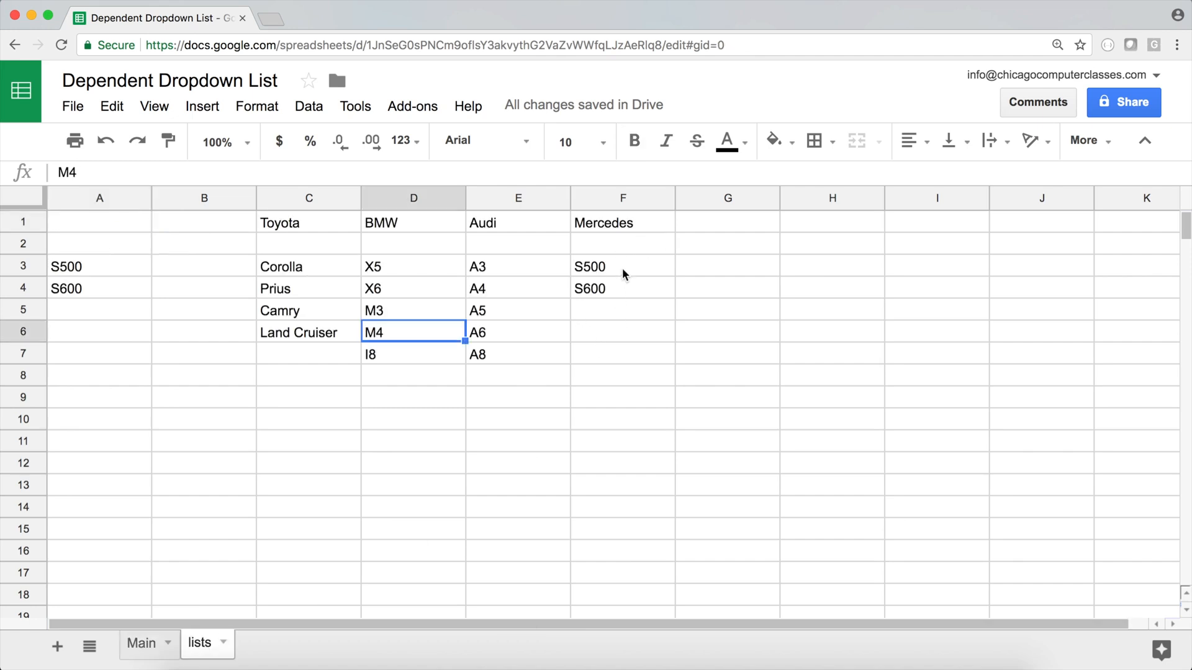
left_click(623, 230)
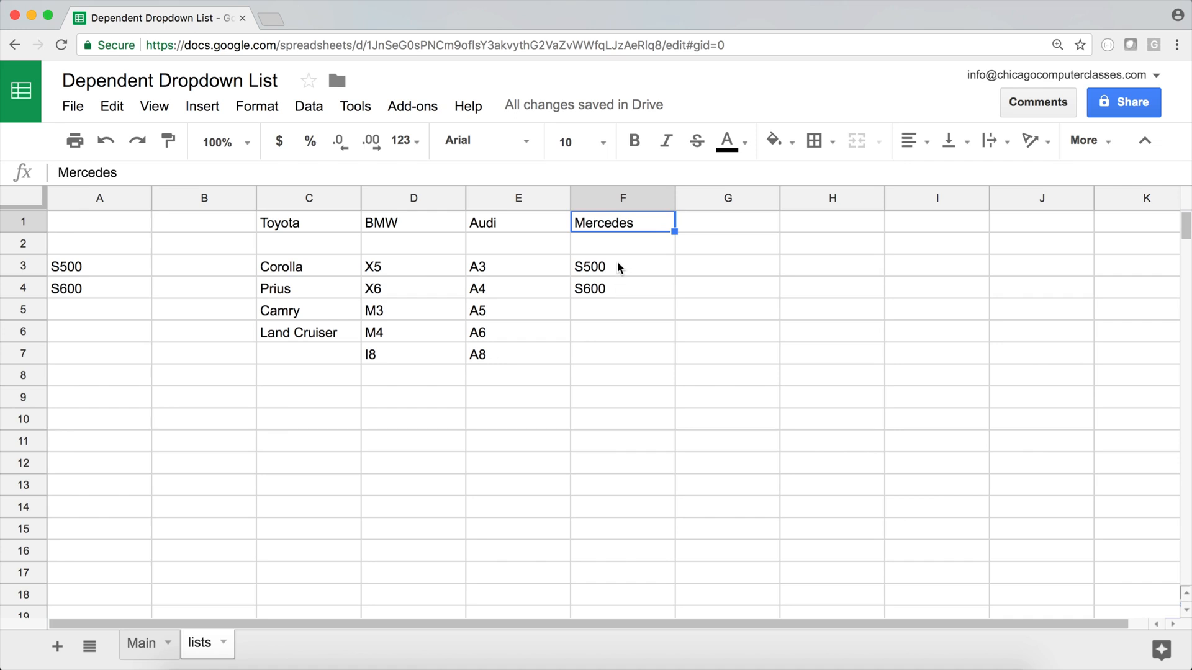
left_click(718, 219)
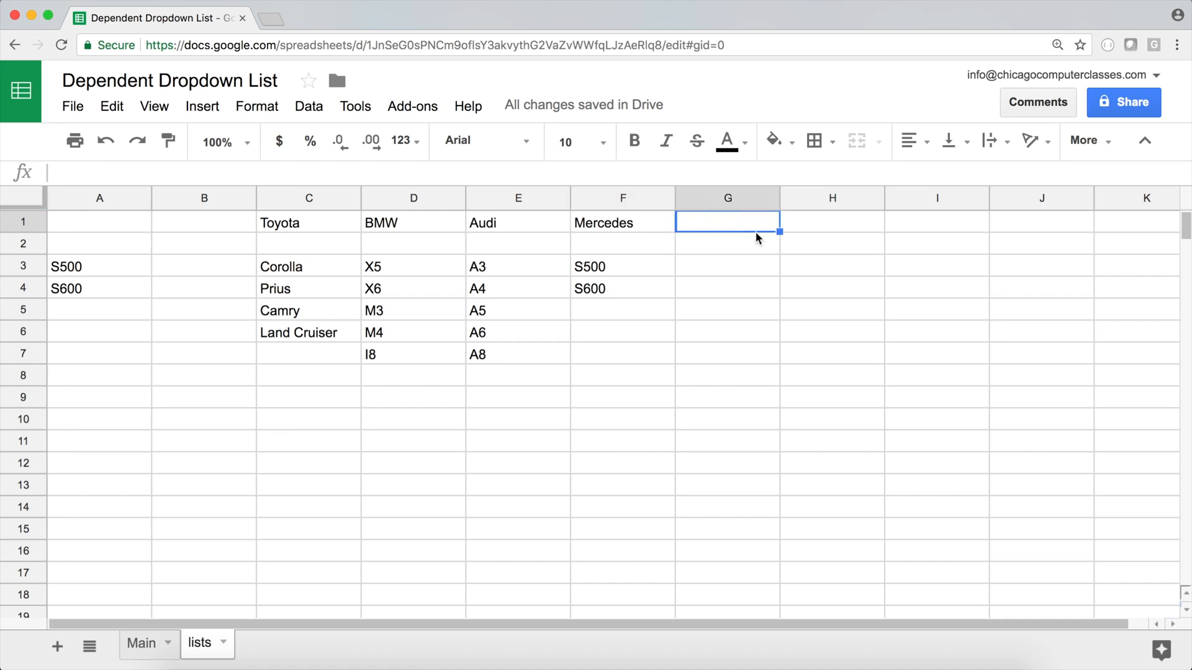
left_click_drag(615, 272, 607, 550)
left_click_drag(717, 261, 713, 595)
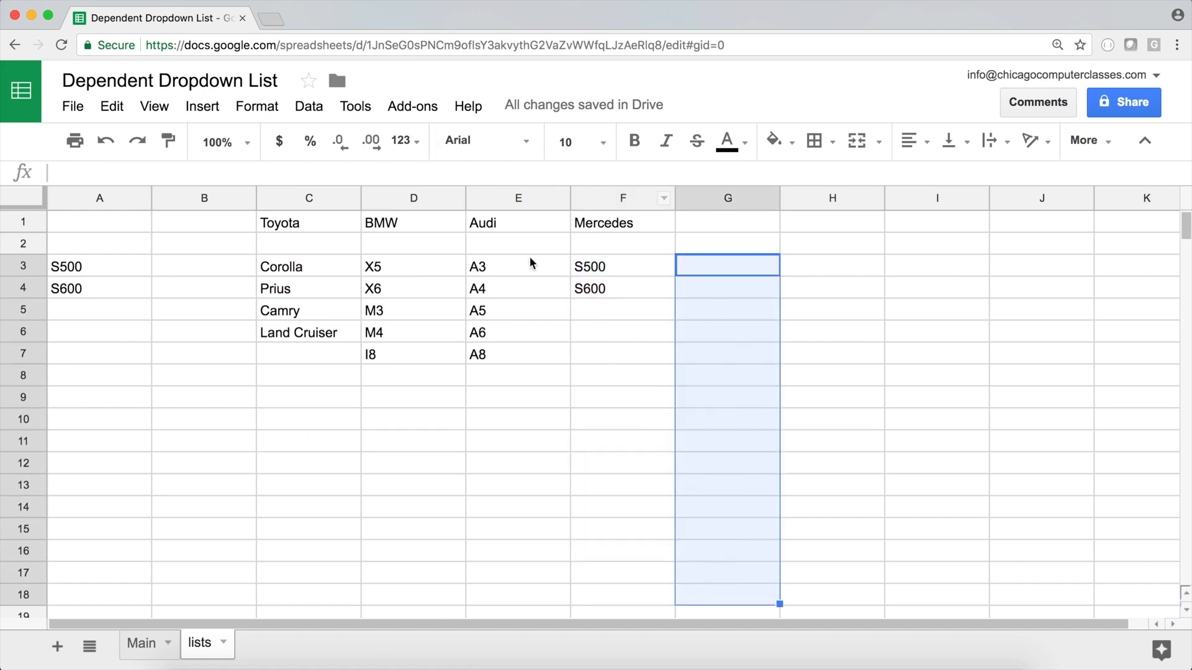
left_click(613, 295)
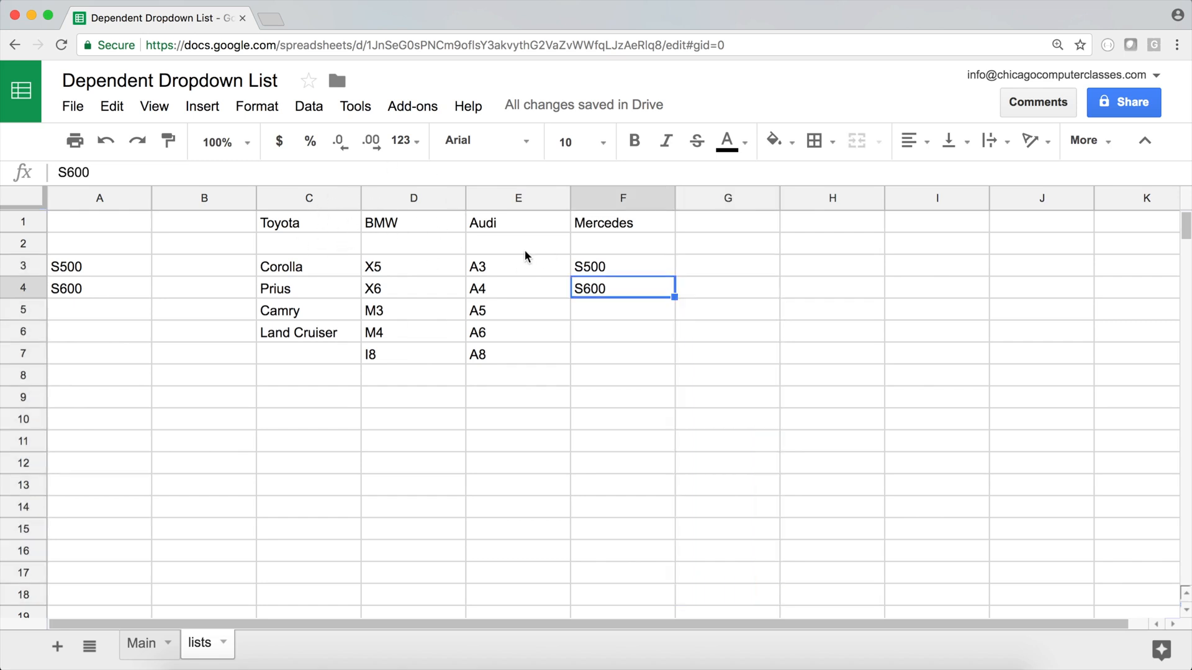
left_click(155, 639)
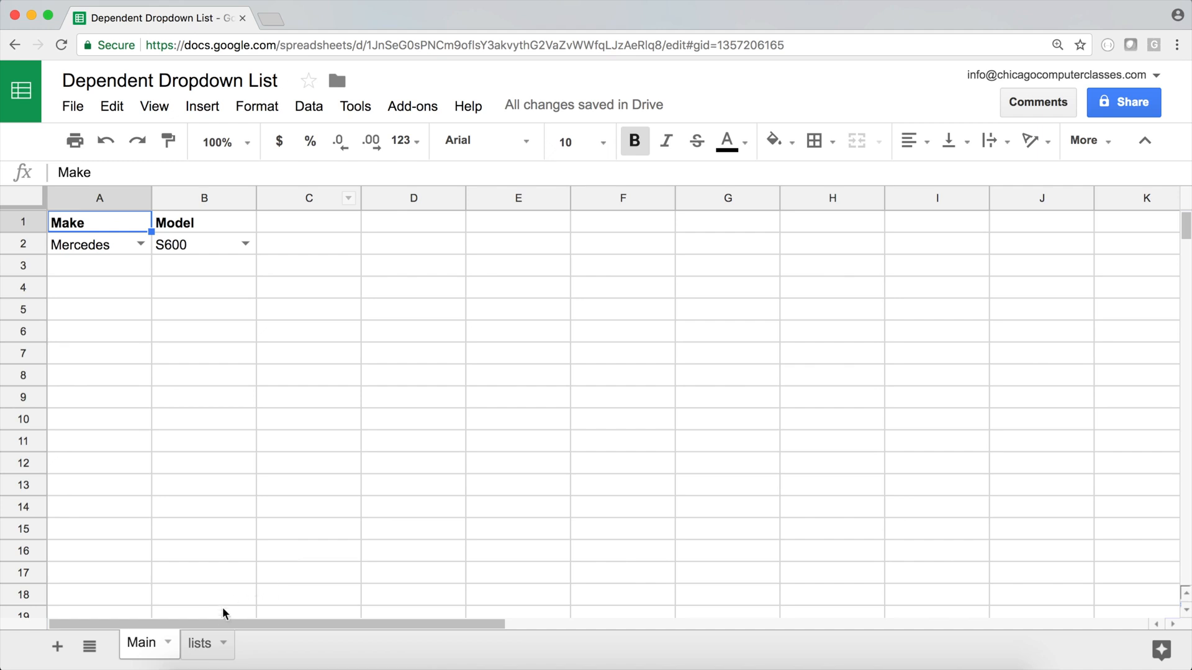
Copy the make and model table C1:F7 on the lists sheet and paste it transposed starting at C9.
left_click(200, 644)
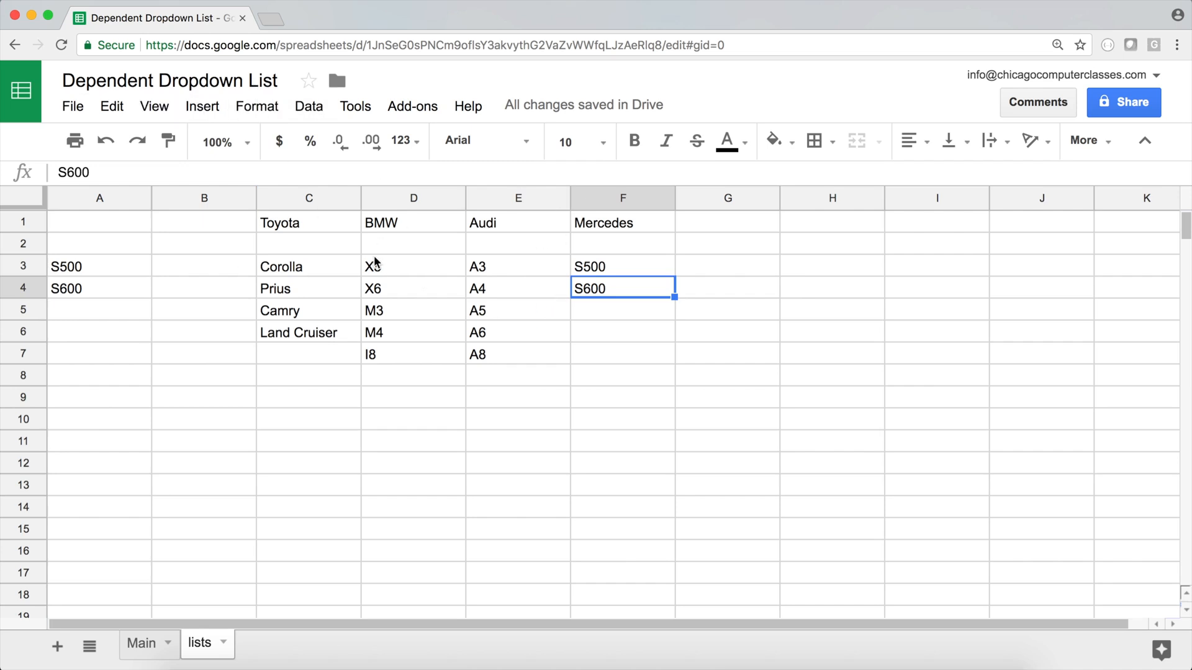
left_click_drag(307, 226, 611, 355)
right_click(307, 230)
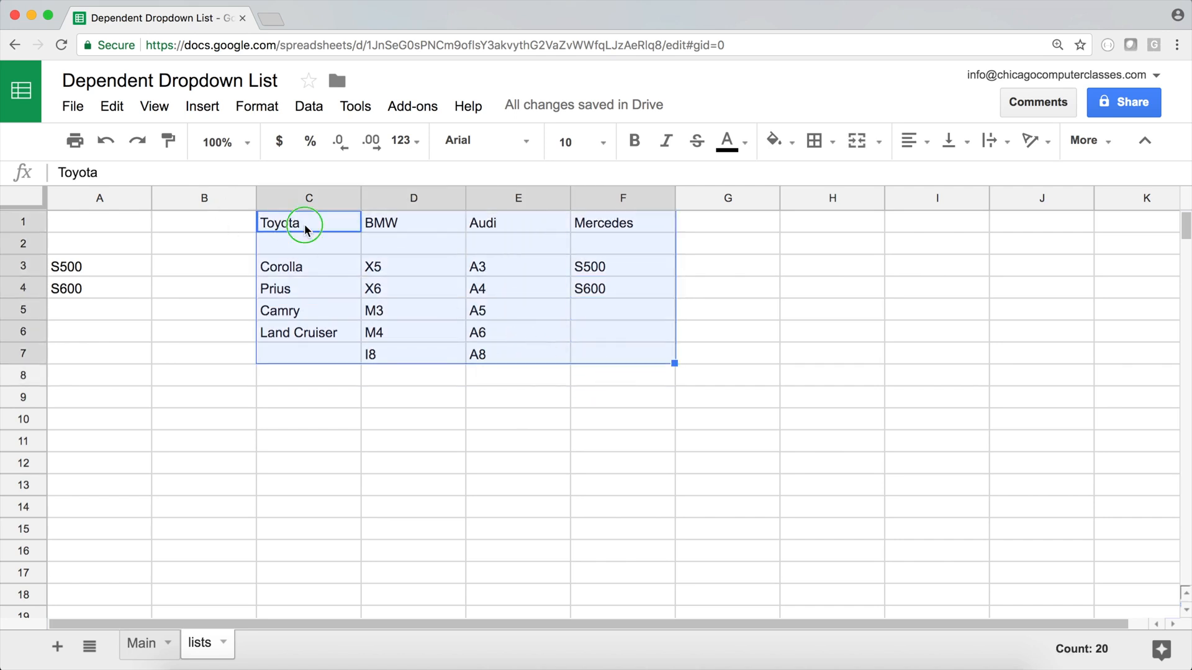
left_click(364, 269)
right_click(310, 396)
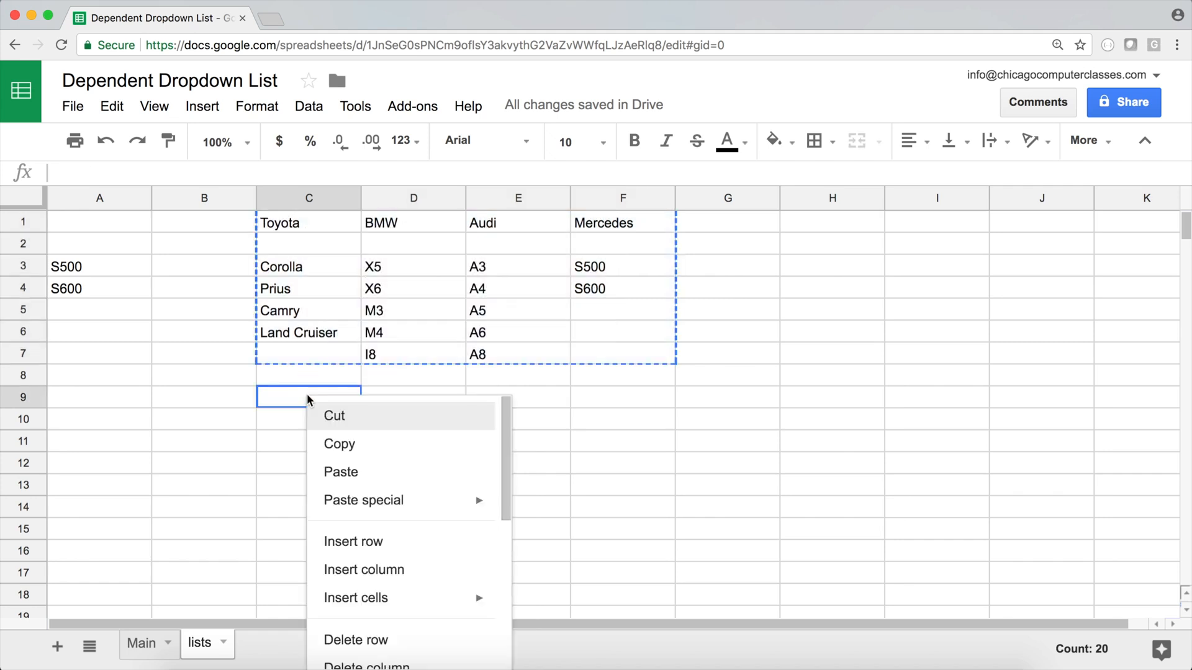
mouse_move(460, 504)
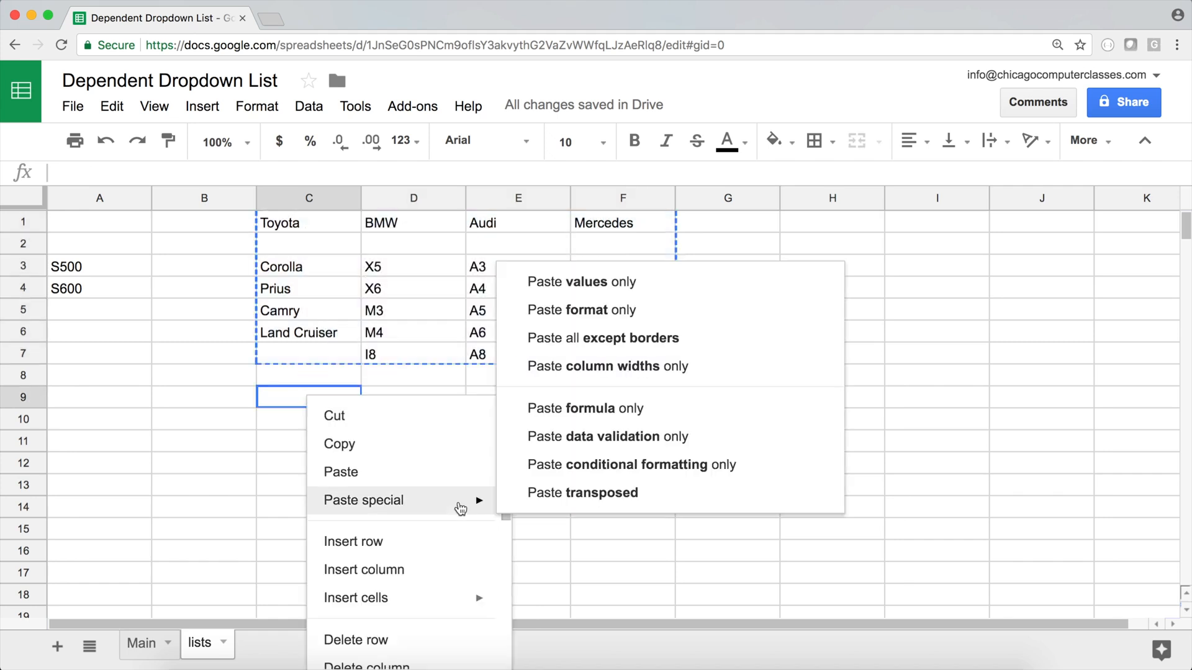
left_click(592, 491)
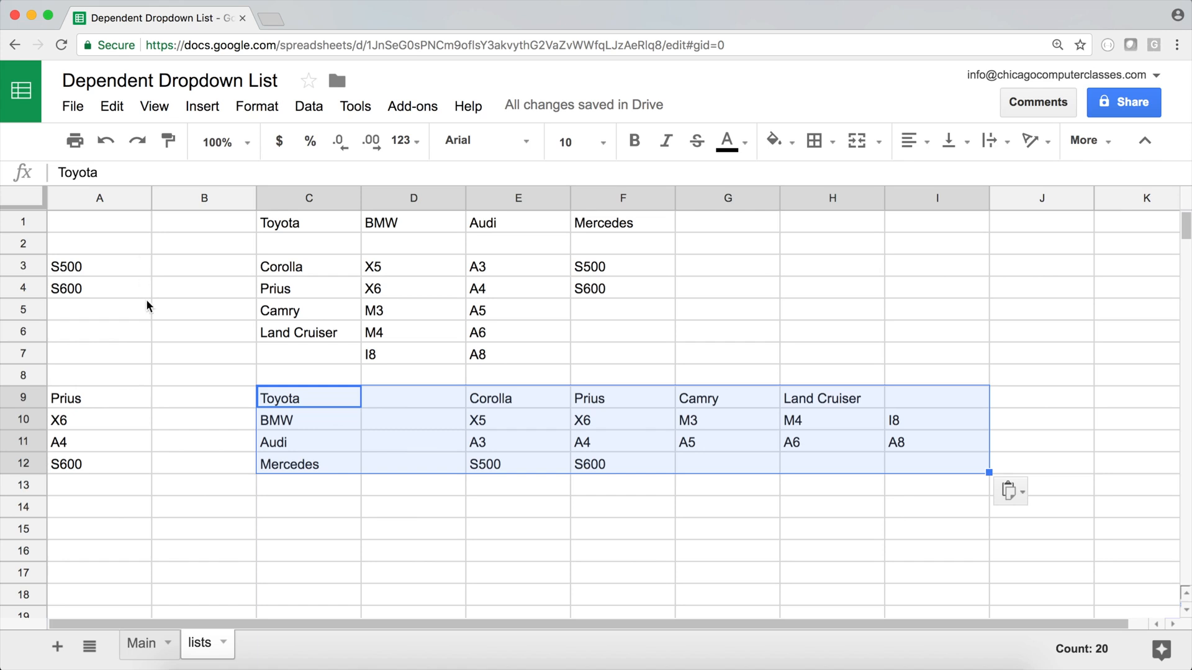
Delete rows 1 to 8 containing the original column-wise table from the lists sheet.
left_click(93, 264)
left_click_drag(329, 221, 646, 360)
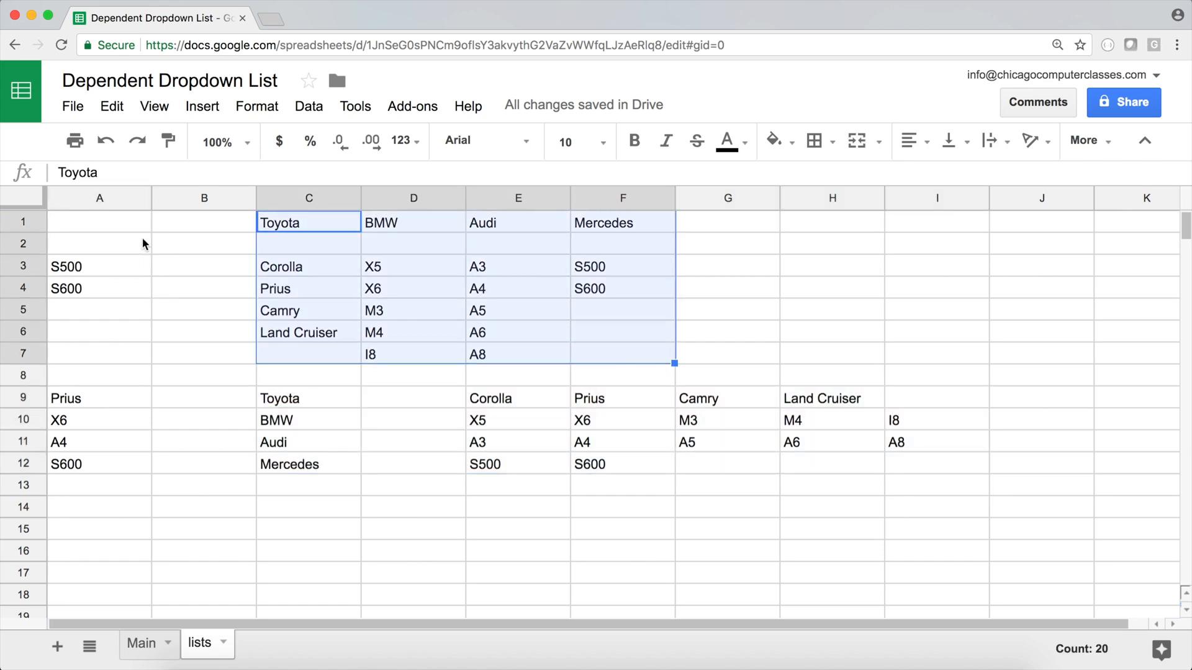
left_click(276, 282)
left_click(320, 223)
left_click_drag(409, 266, 617, 357)
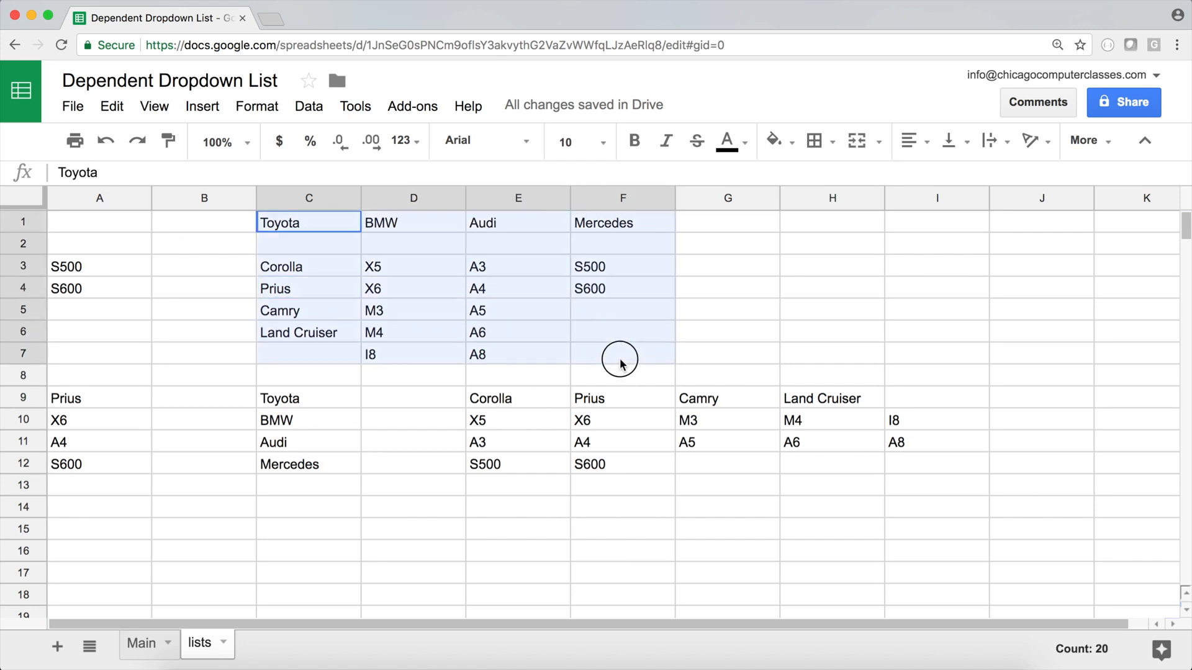
left_click(577, 347)
left_click_drag(16, 224, 22, 376)
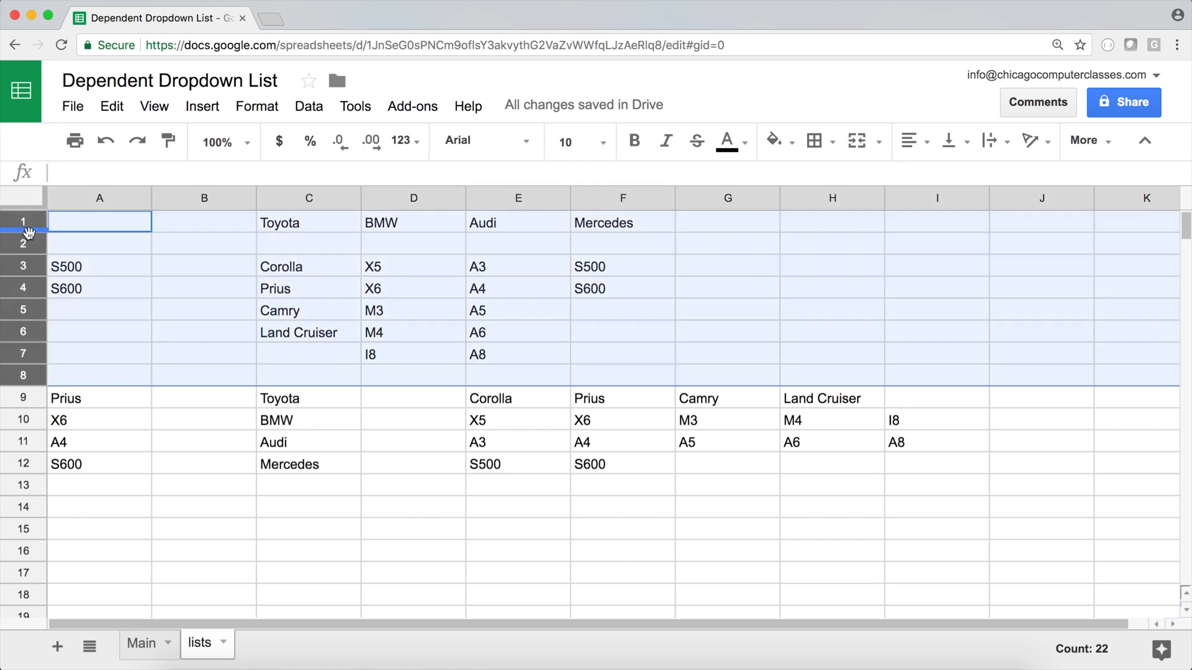
right_click(25, 221)
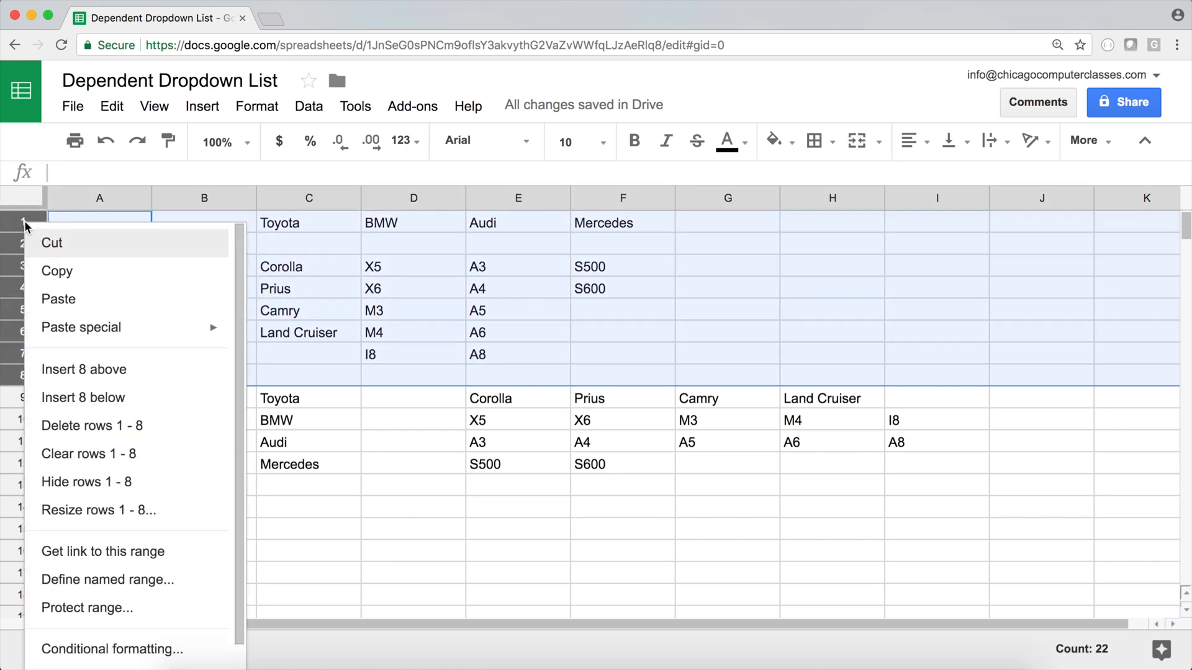
left_click(95, 427)
left_click(501, 291)
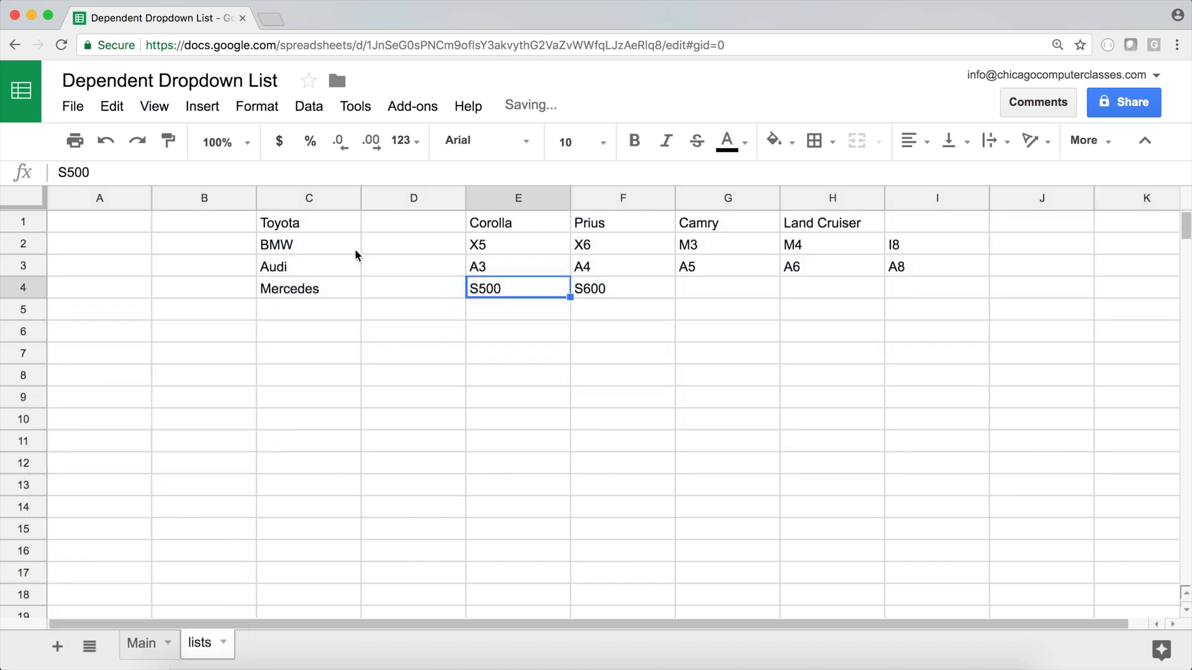
Examine the makes in C1:C4, their models in E1:I4 and the empty cells below the makes on the lists sheet.
left_click(324, 222)
left_click(323, 245)
left_click(324, 267)
left_click(326, 289)
left_click(327, 271)
left_click(322, 244)
left_click(323, 222)
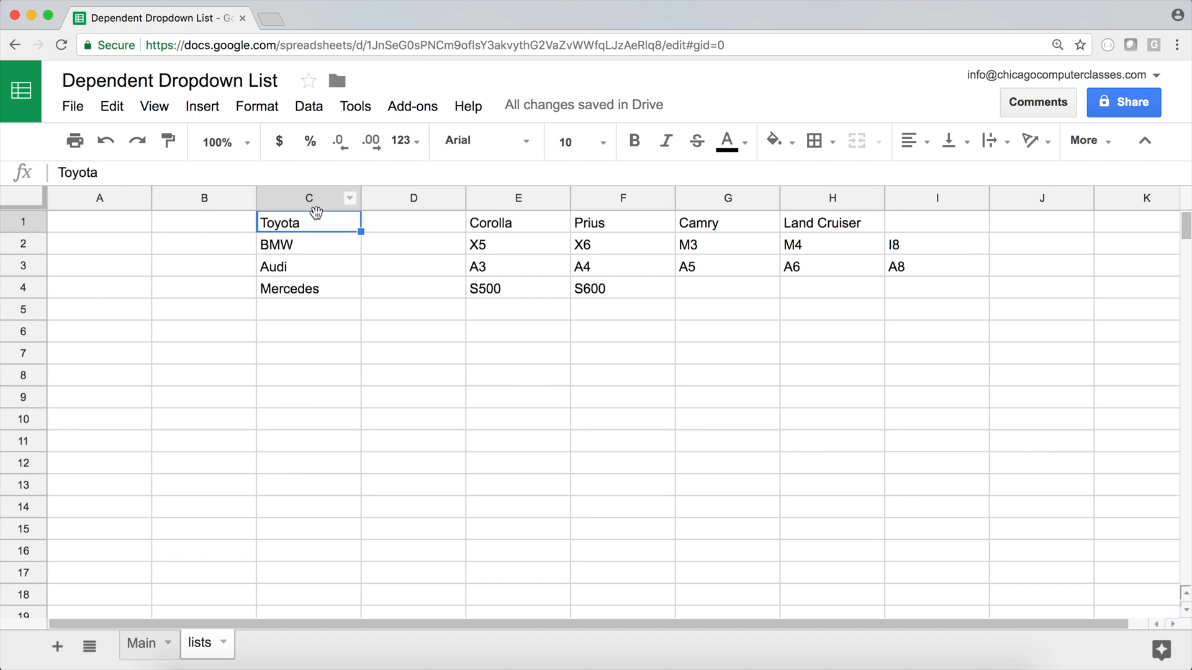
left_click_drag(504, 224, 924, 288)
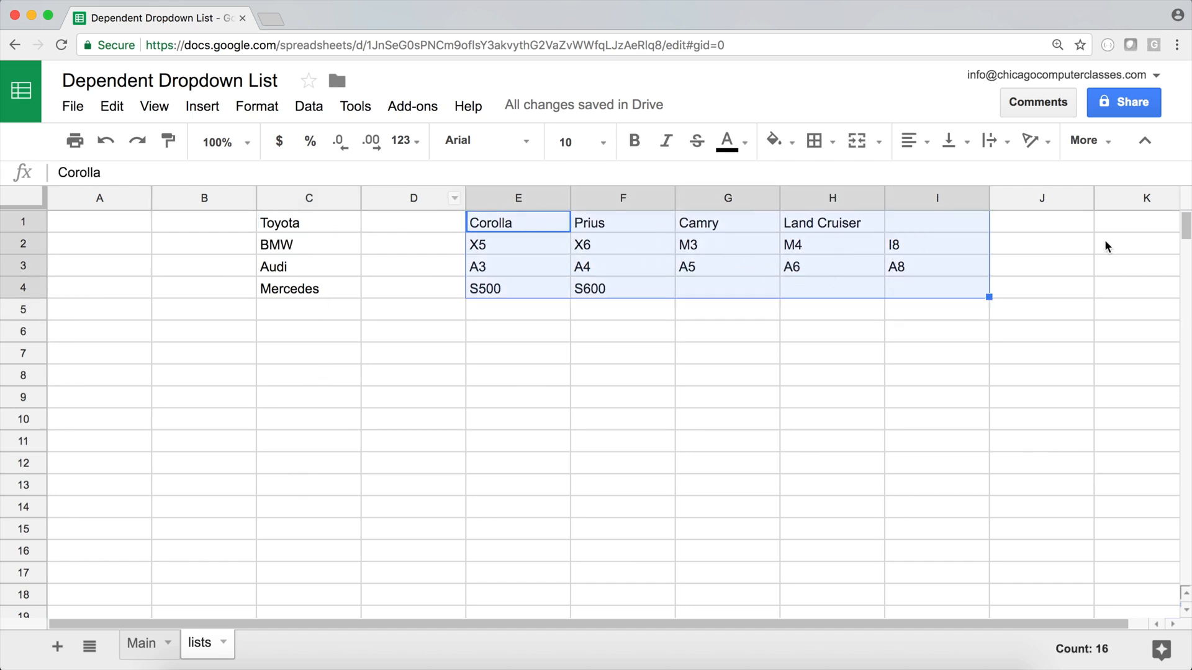
left_click(591, 246)
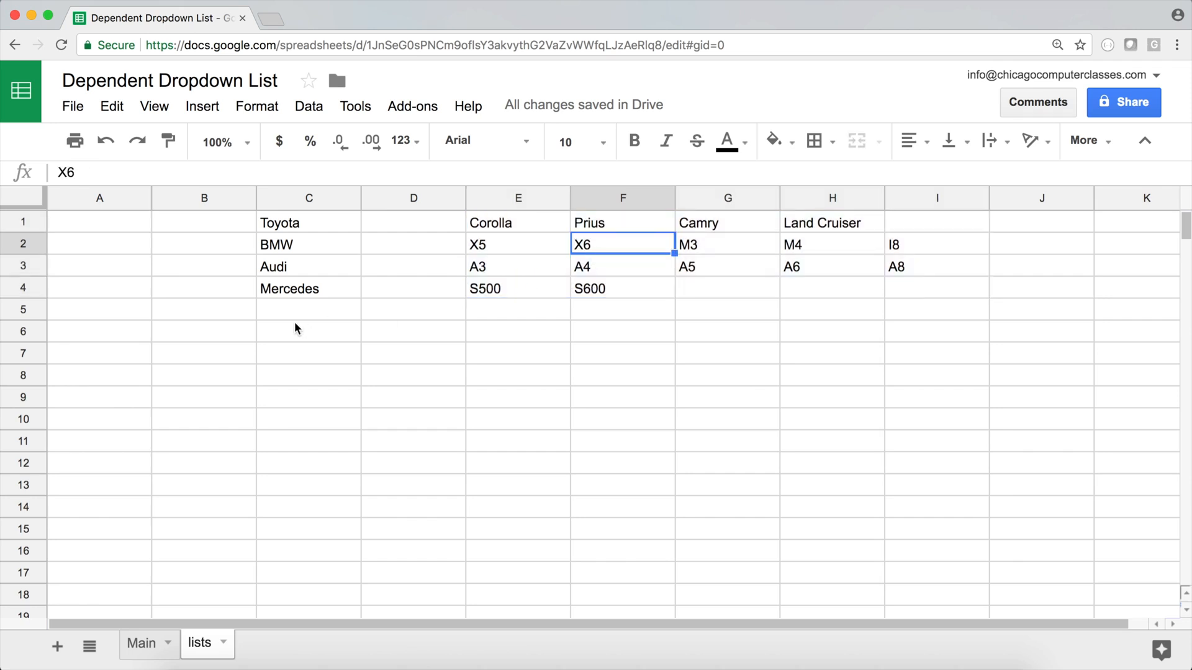
left_click(299, 315)
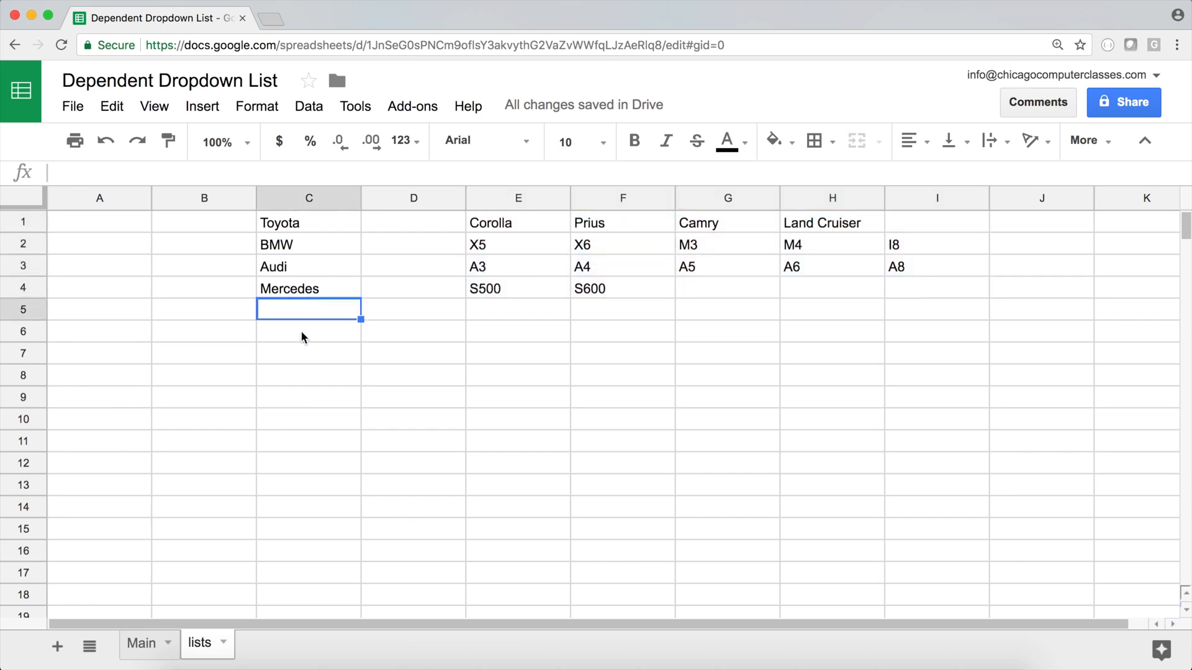
left_click(301, 336)
left_click(301, 353)
left_click(304, 378)
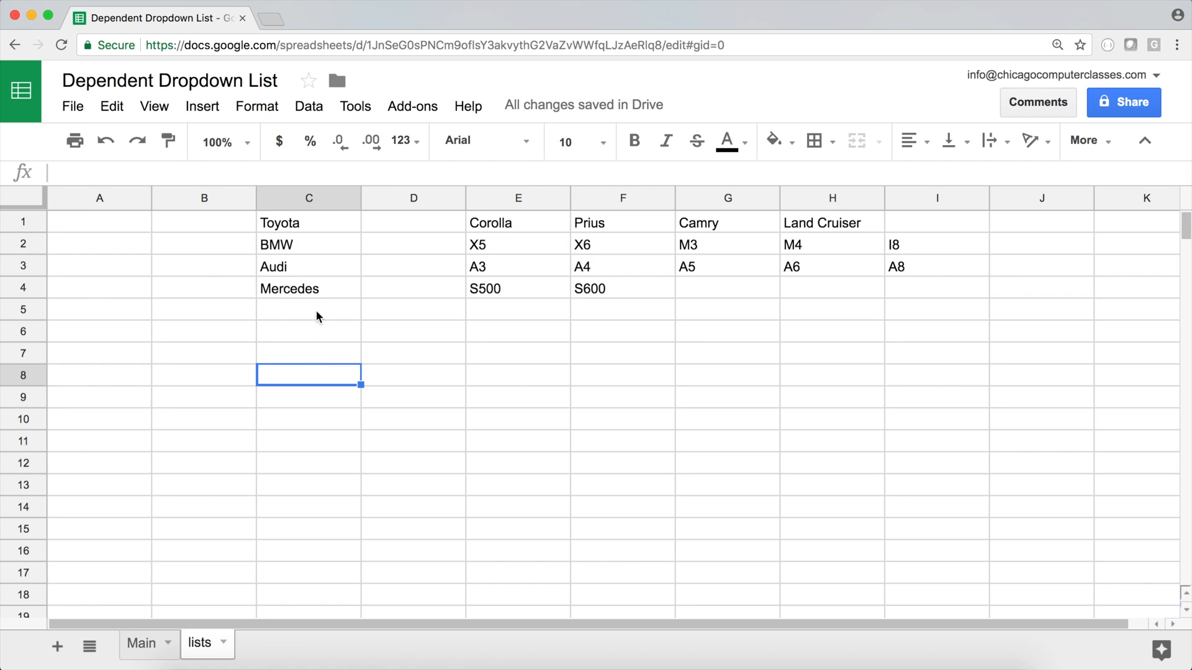
Check the Make dropdown in A2 on the Main sheet and remove the data validation from B2.
left_click(140, 643)
left_click(139, 245)
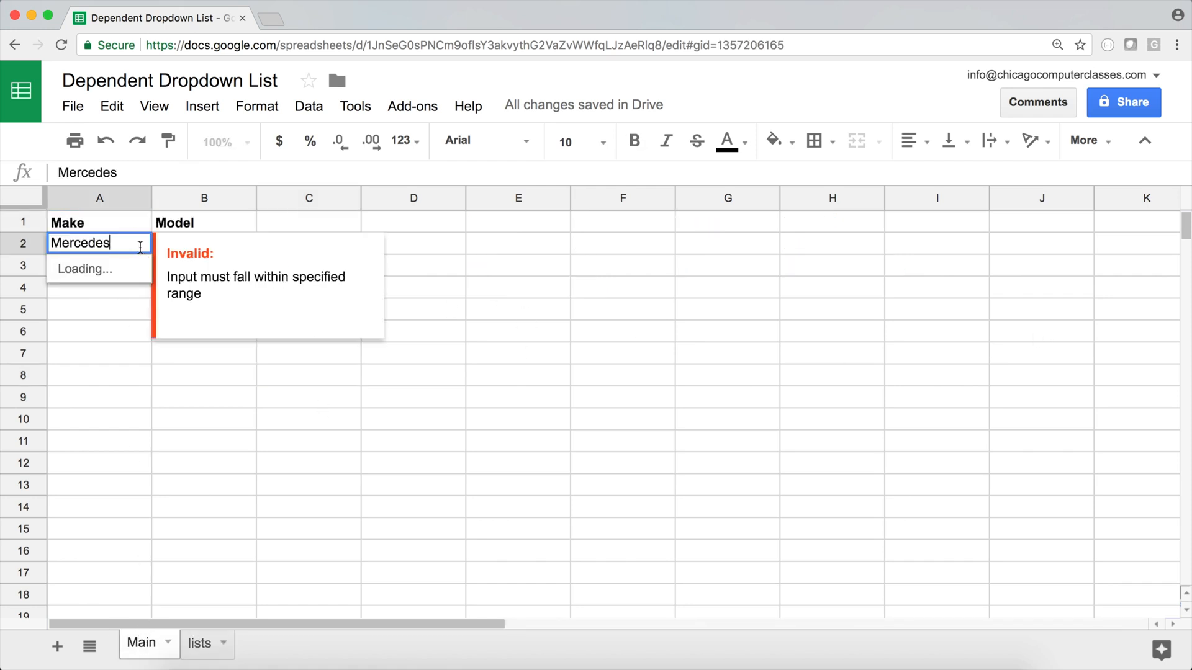
left_click(236, 231)
left_click(224, 247)
left_click(304, 117)
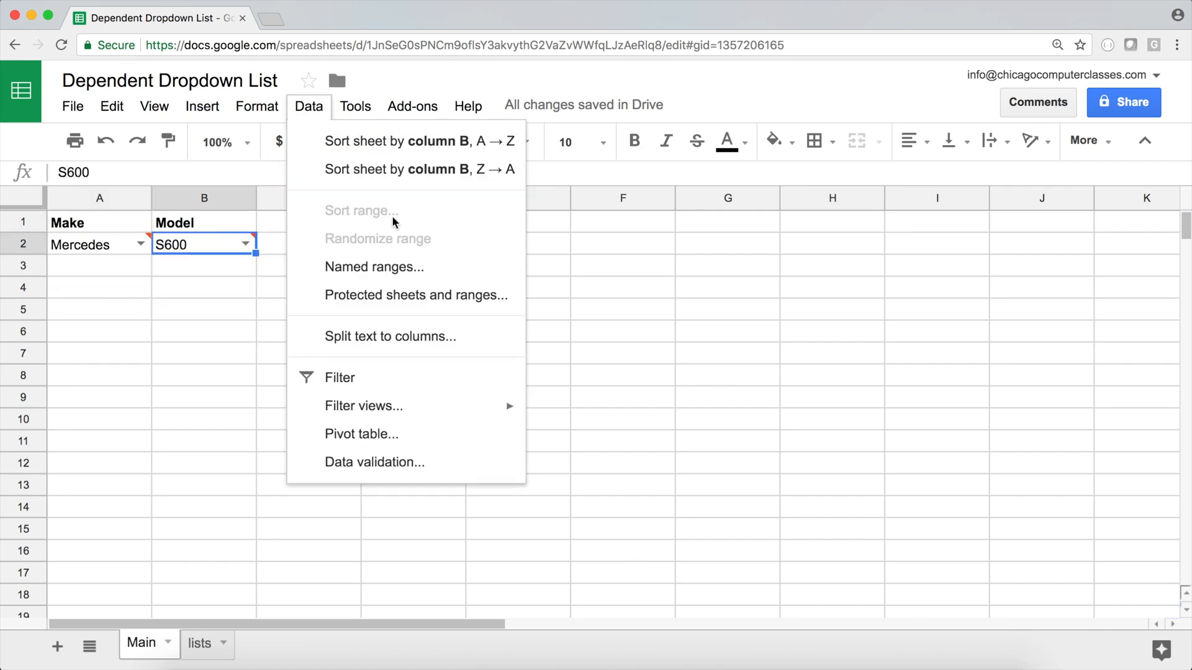
left_click(393, 461)
left_click(459, 492)
Open the data validation of cell A2 on the Main sheet and clear its broken list range.
left_click(128, 246)
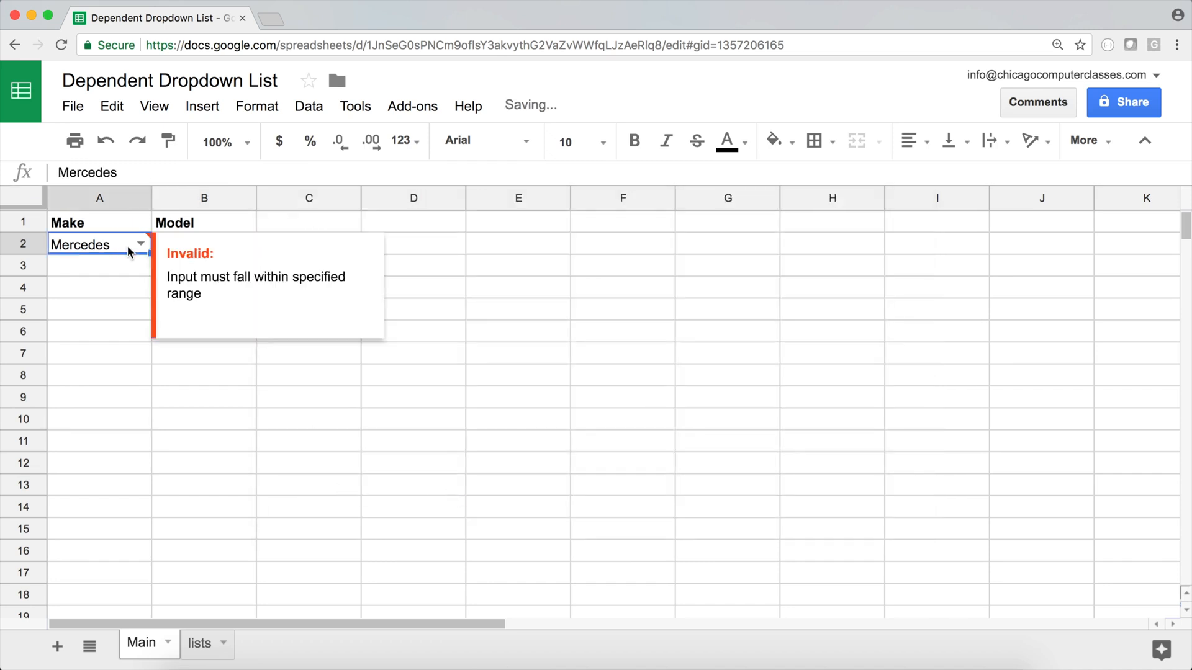
left_click(308, 107)
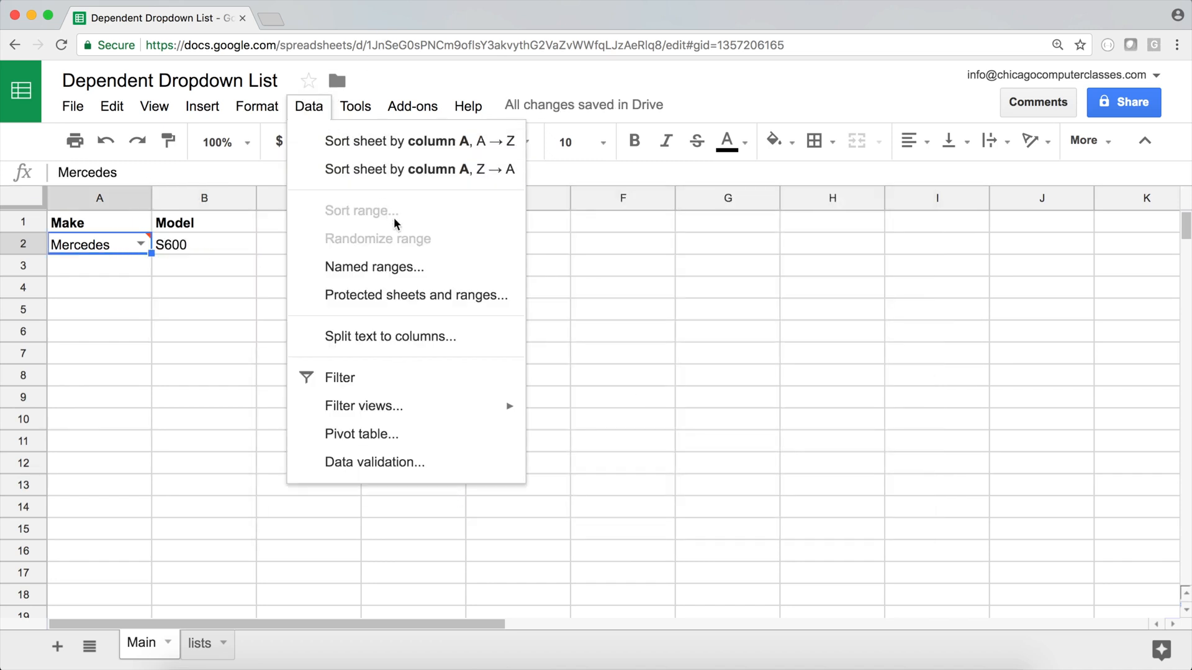
left_click(402, 462)
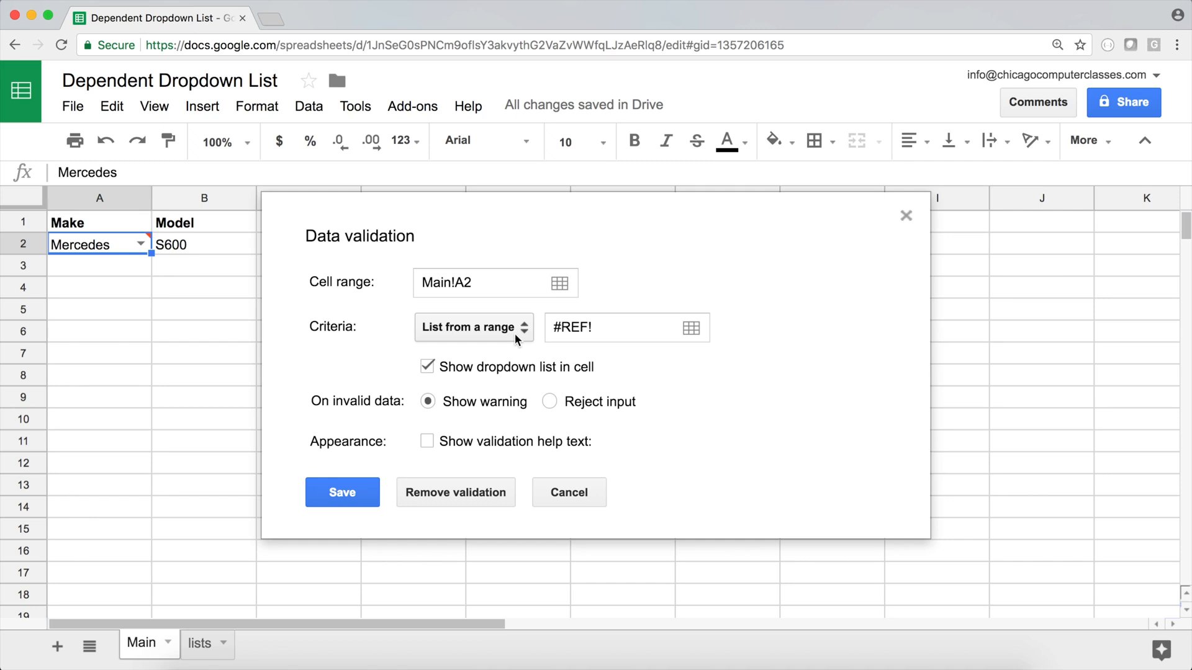
left_click(560, 327)
key("BackSpace")
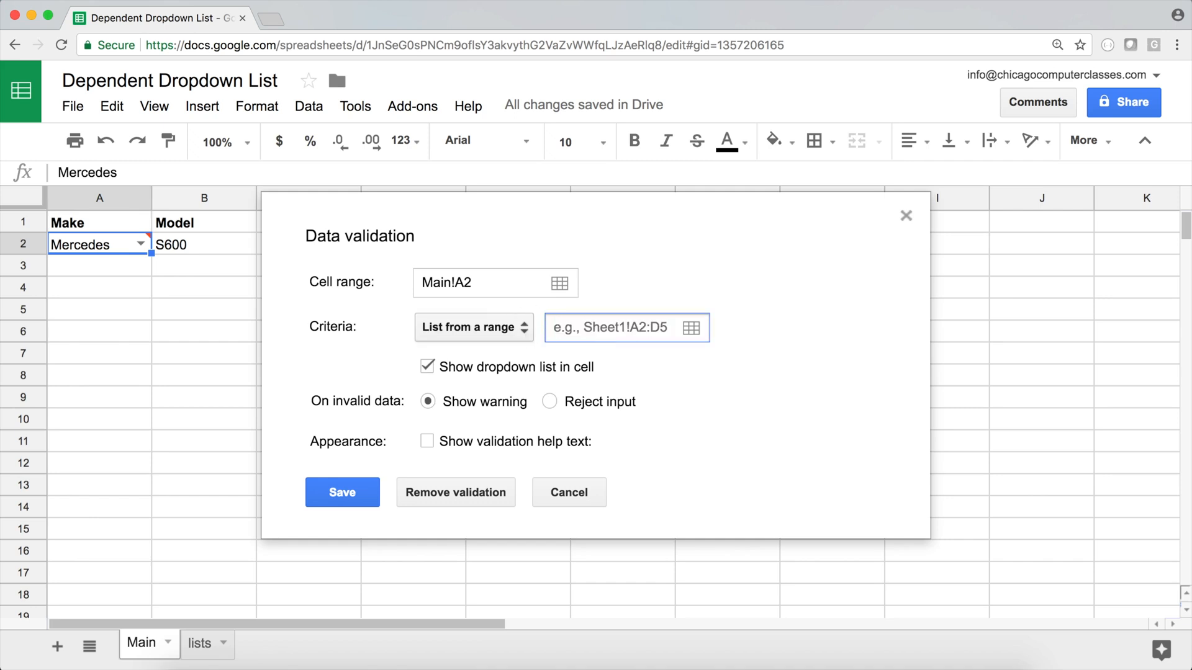
Set the Make dropdown's source range to the open-ended lists!C1:C and save the validation.
left_click(691, 327)
left_click(206, 647)
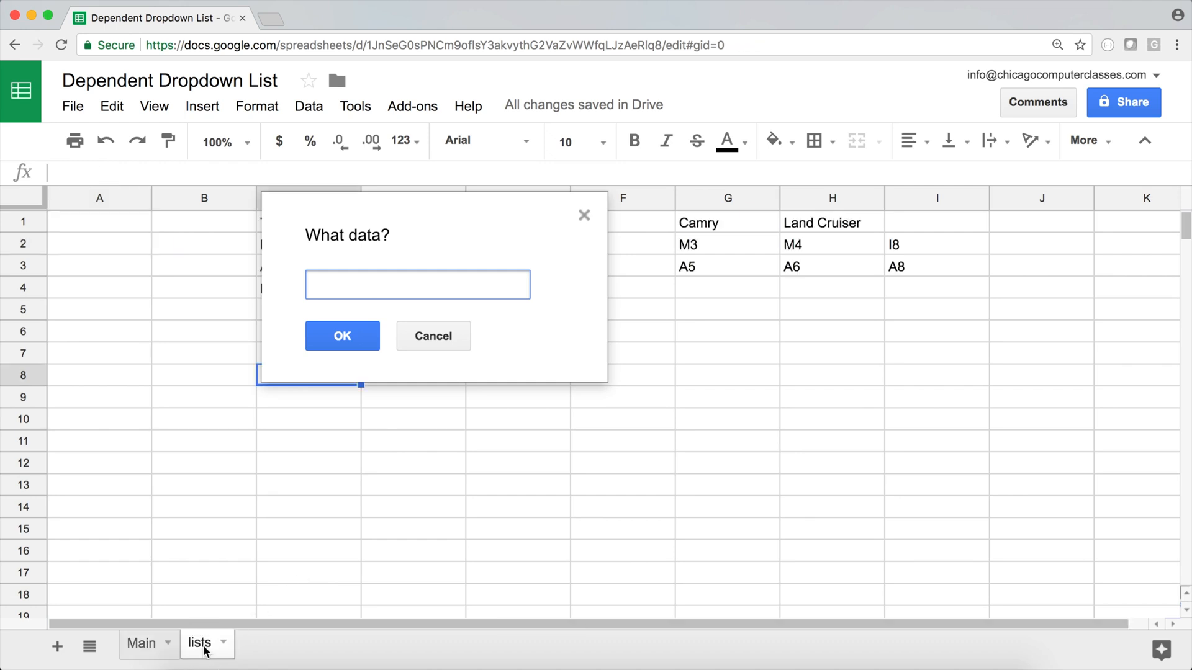
left_click_drag(359, 211, 942, 241)
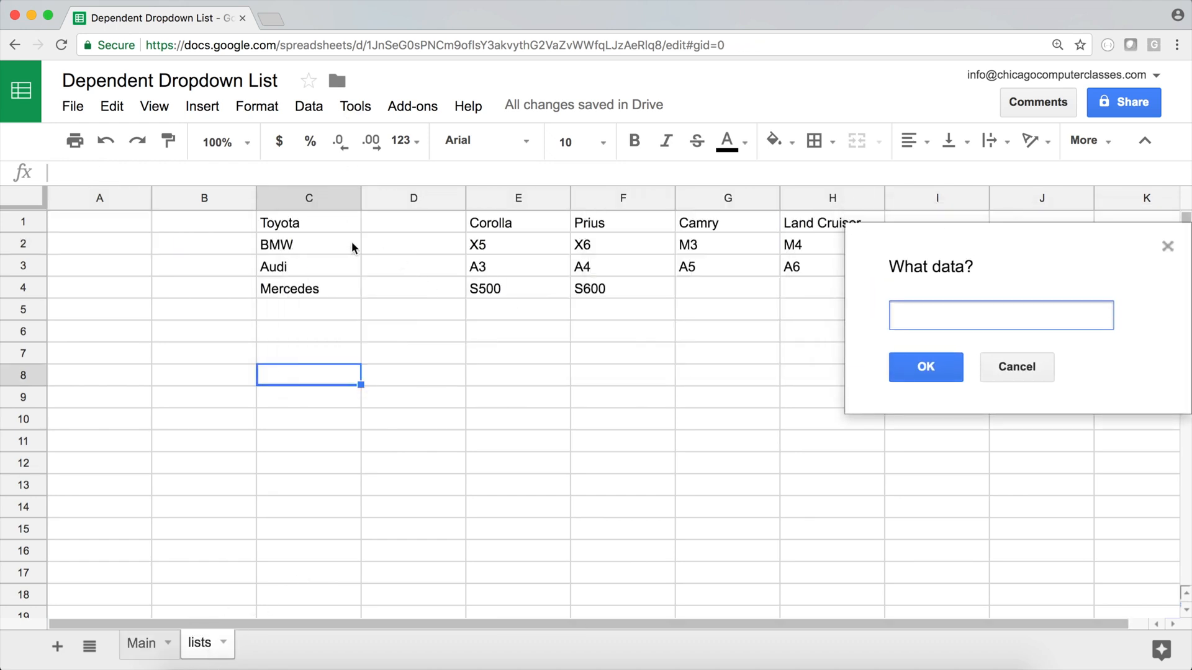
left_click(301, 221)
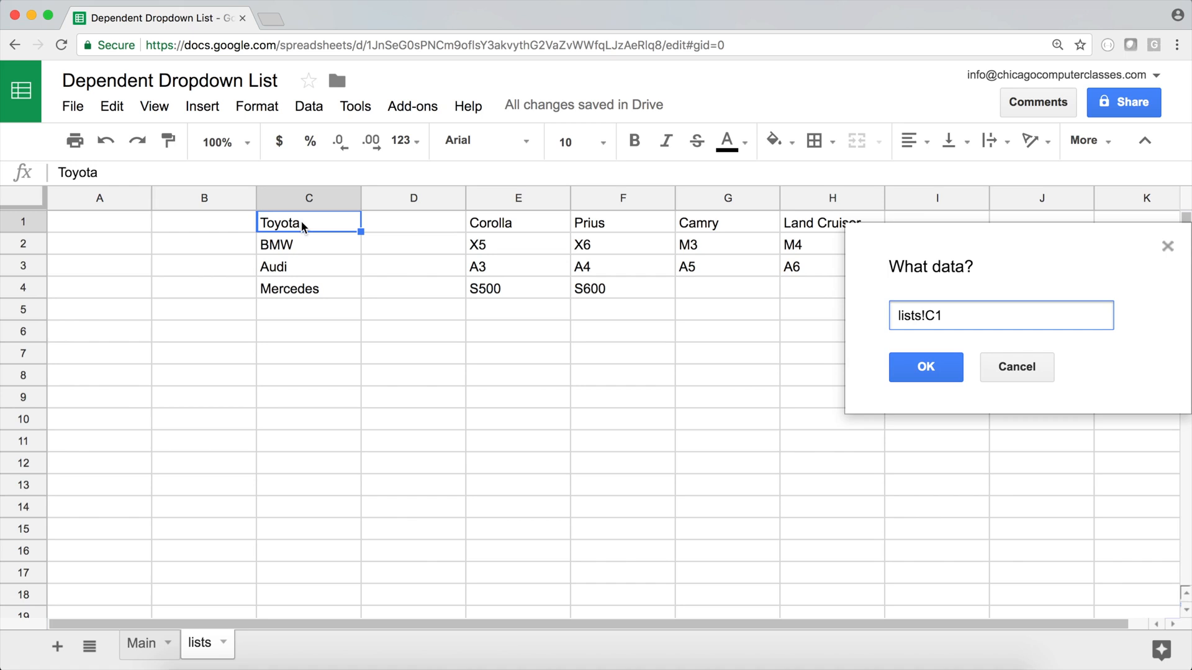
key("super+shift+Down")
key("super+shift+Down")
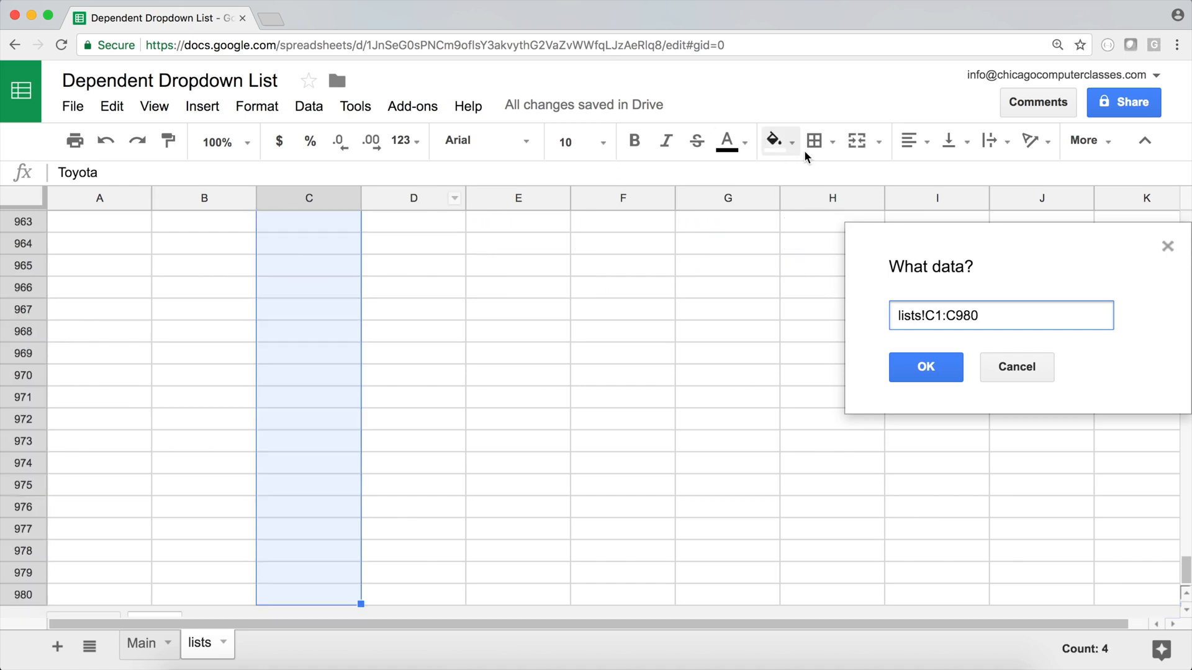
left_click(993, 315)
key("BackSpace")
key("BackSpace")
key("BackSpace")
left_click(940, 366)
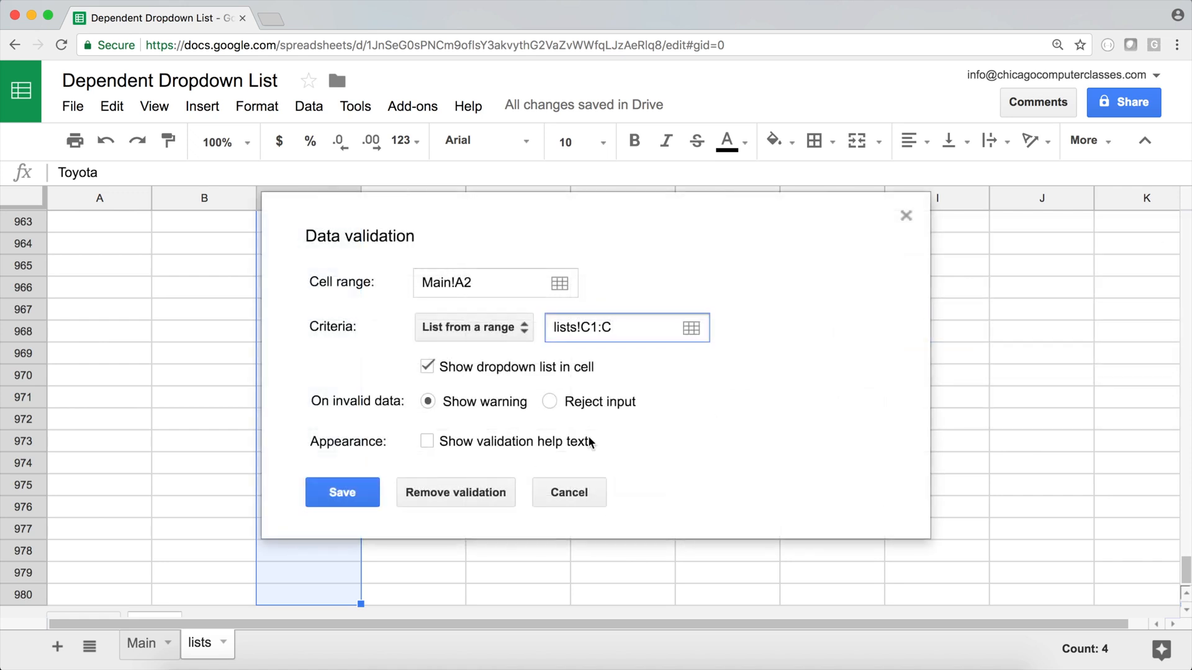
left_click(344, 501)
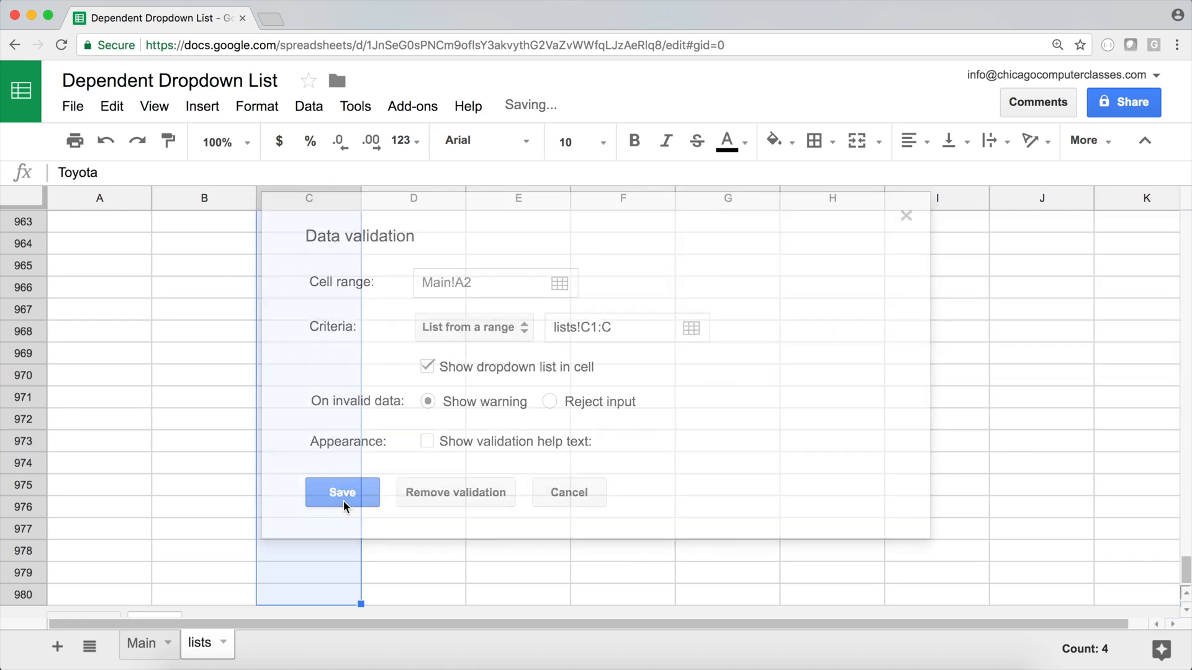
Check the makes offered in the A2 dropdown on the Main sheet and clear the old model from B2.
left_click(154, 646)
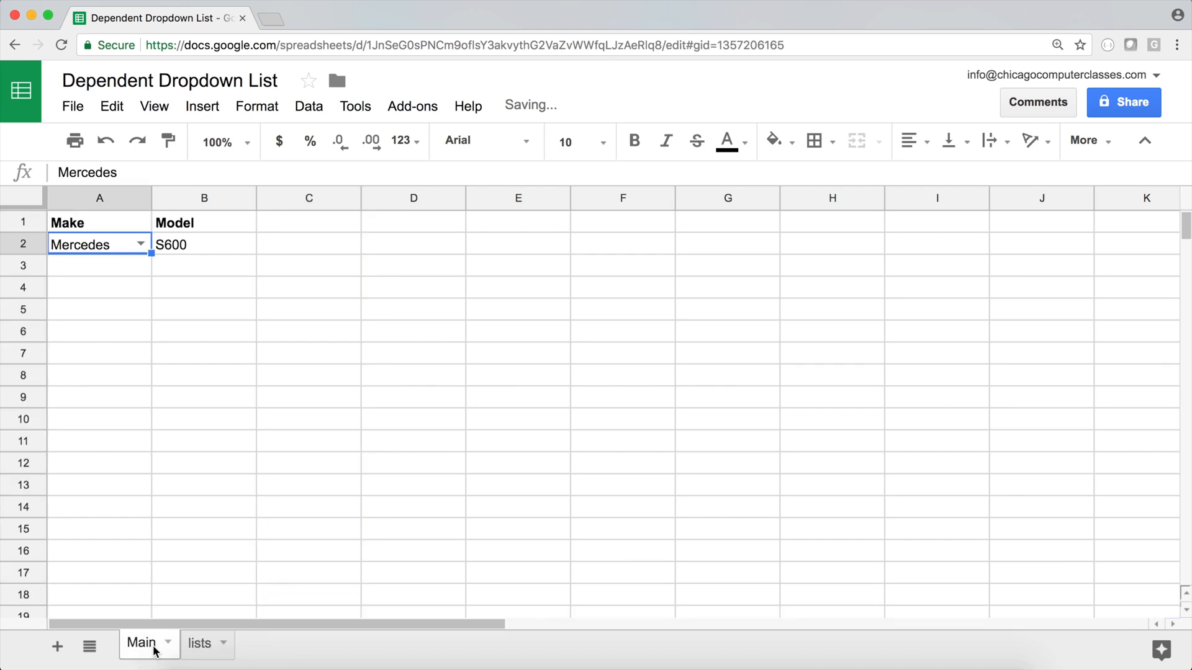
left_click(142, 244)
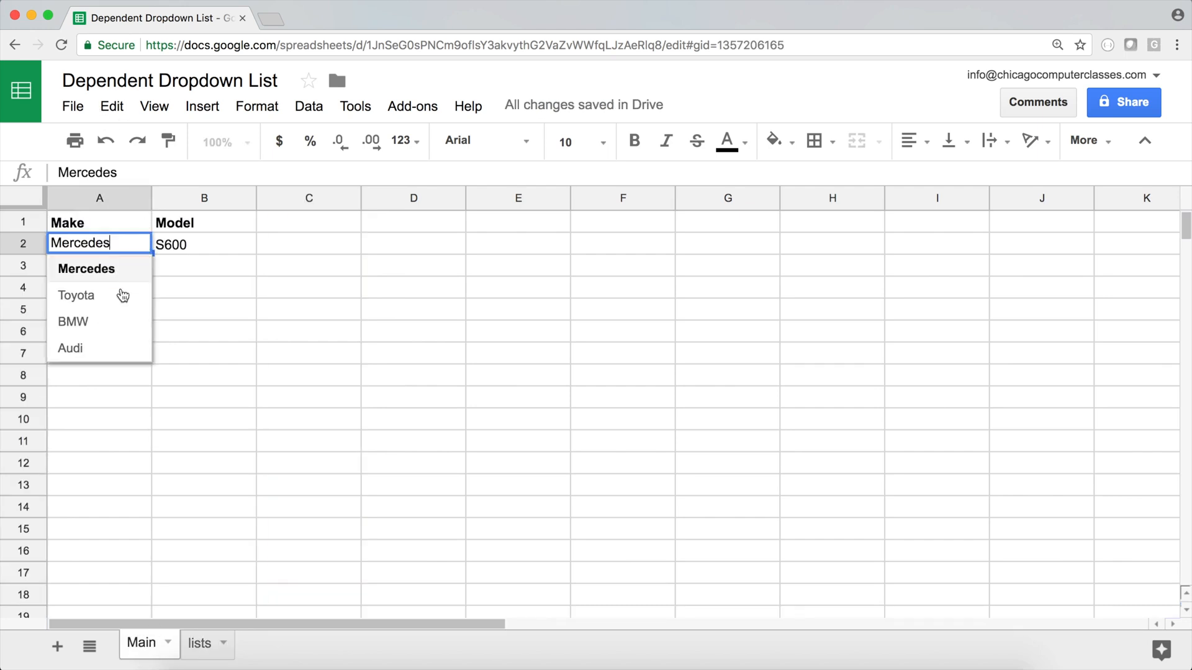
left_click(176, 250)
key("Delete")
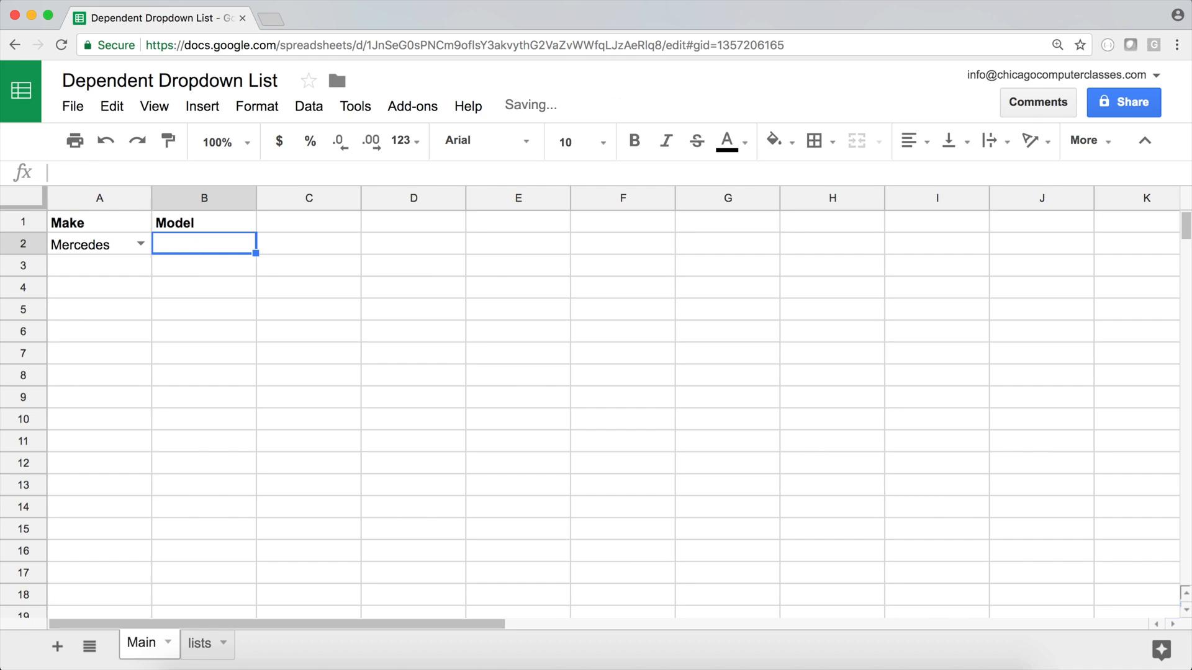
key("Down")
left_click(140, 244)
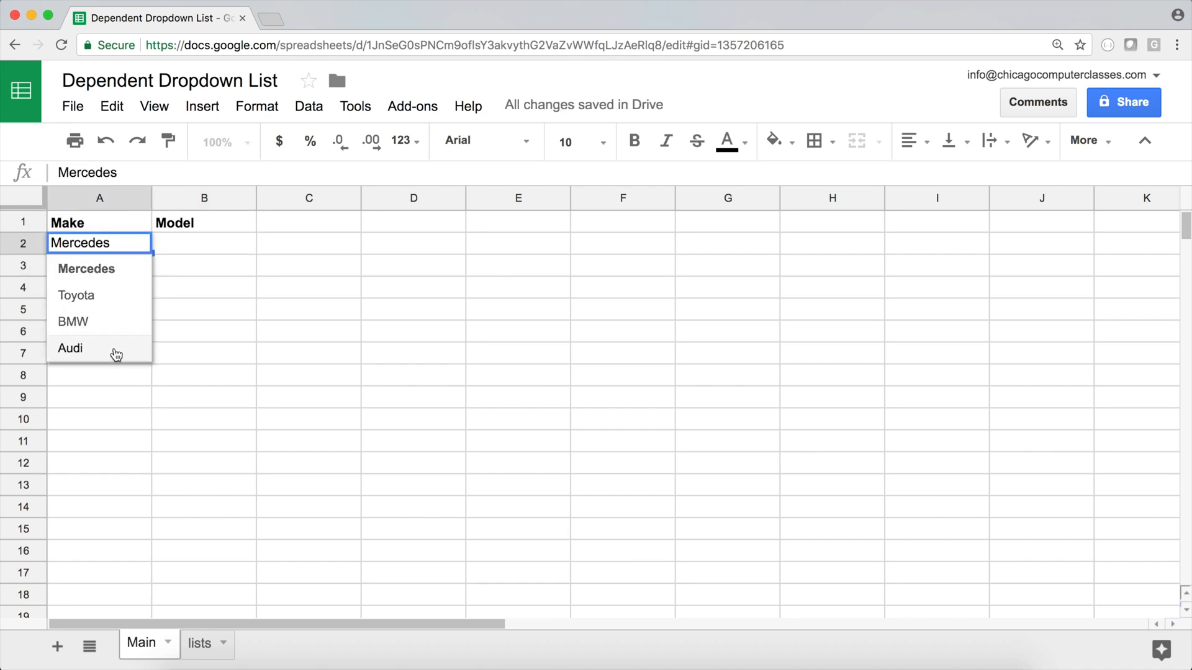
left_click(176, 244)
Switch to the lists sheet and return to its first row.
left_click(199, 644)
left_click(188, 288)
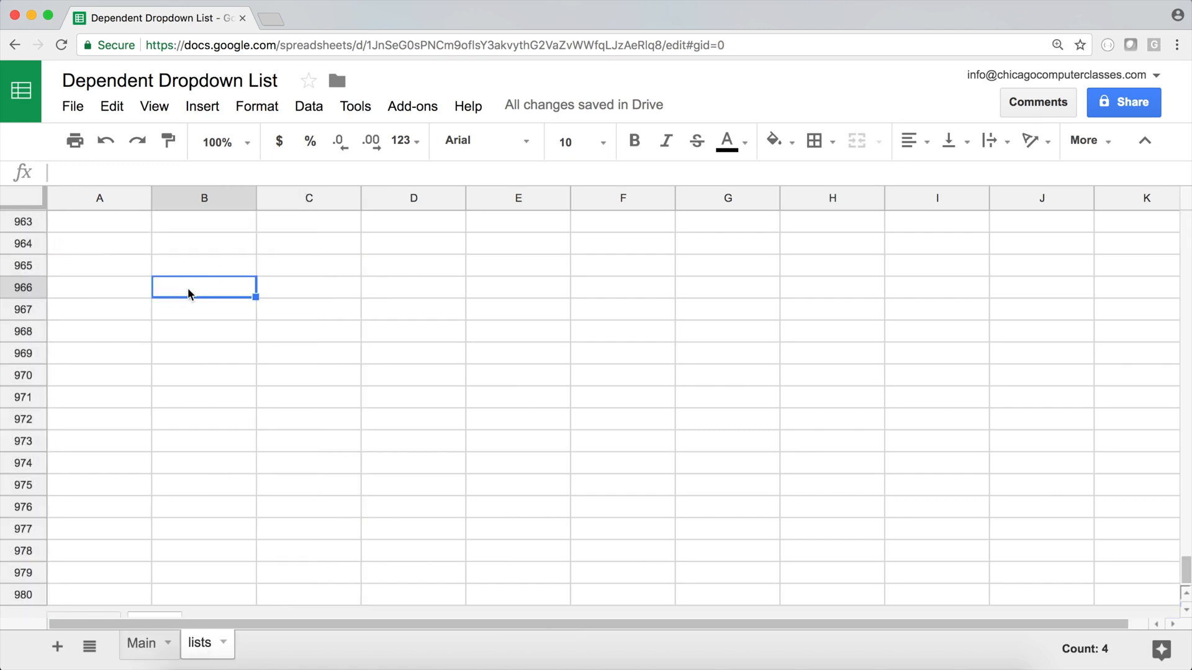
key("super+Up")
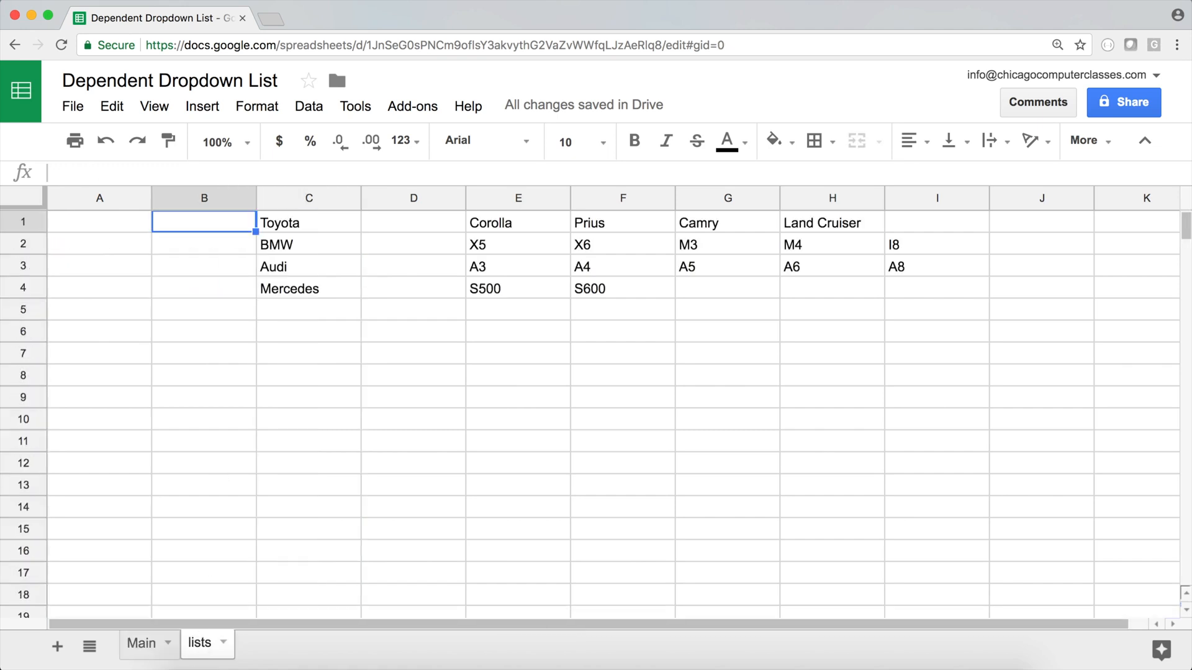
key("Down")
key("Down")
key("Down")
key("Down")
key("Down")
key("Down")
key("Down")
key("Down")
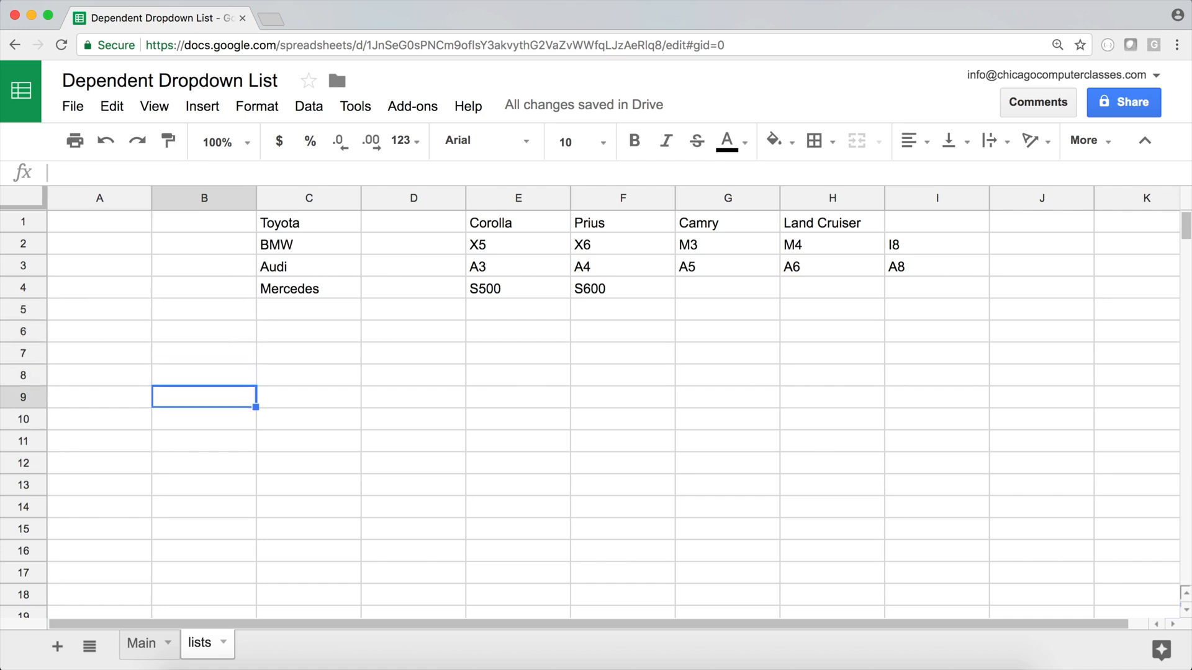
key("Left")
key("Up")
key("Up")
key("Up")
key("Up")
key("Up")
key("Up")
key("Up")
key("Up")
key("Down")
key("Down")
key("Down")
key("Down")
key("Down")
key("Right")
key("Down")
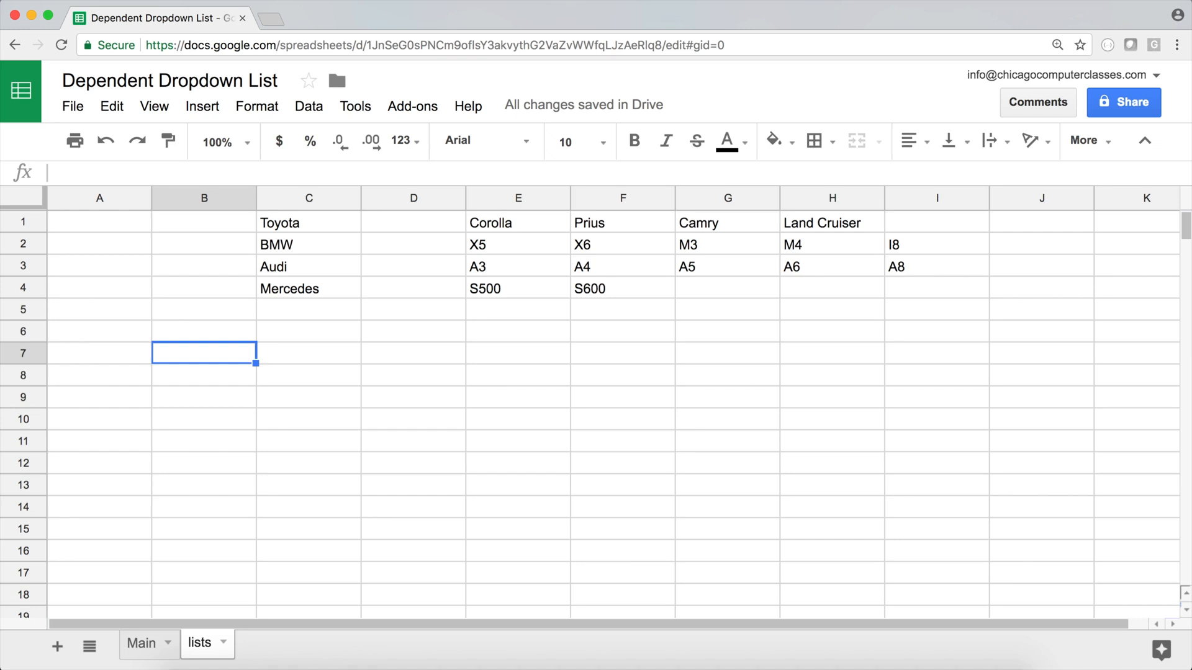
key("Down")
key("Right")
key("Left")
key("Left")
key("Down")
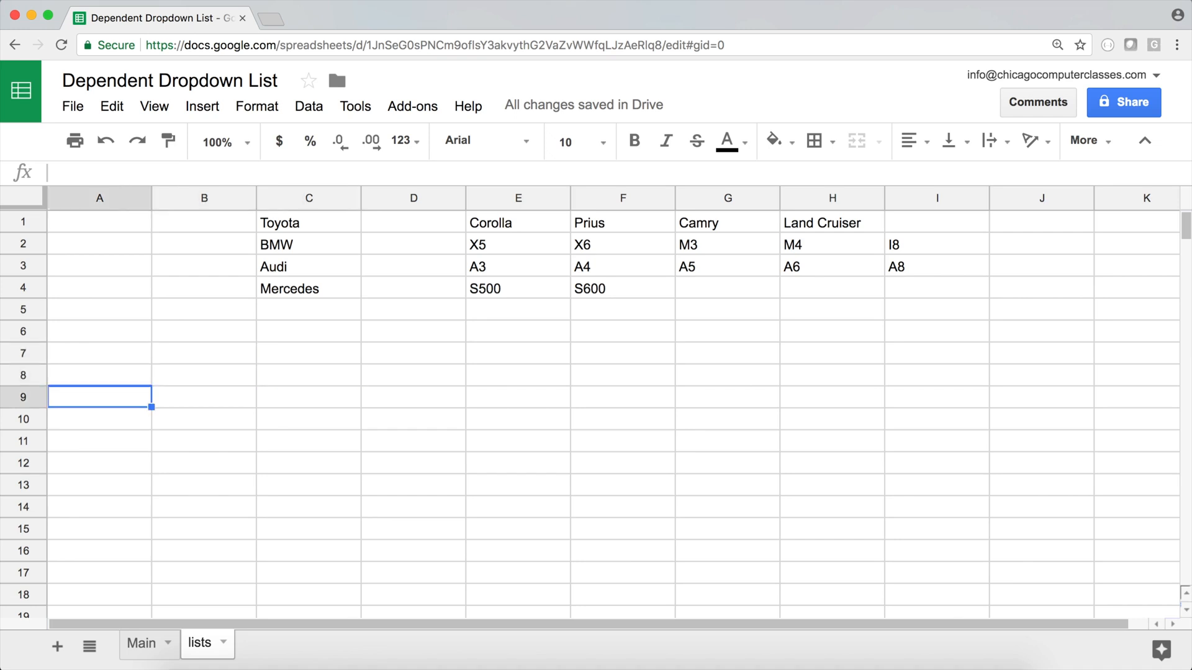
Start a MATCH formula in B9 of the lists sheet with Main!$A$2 as the absolute search key.
key("Right")
type("=ma")
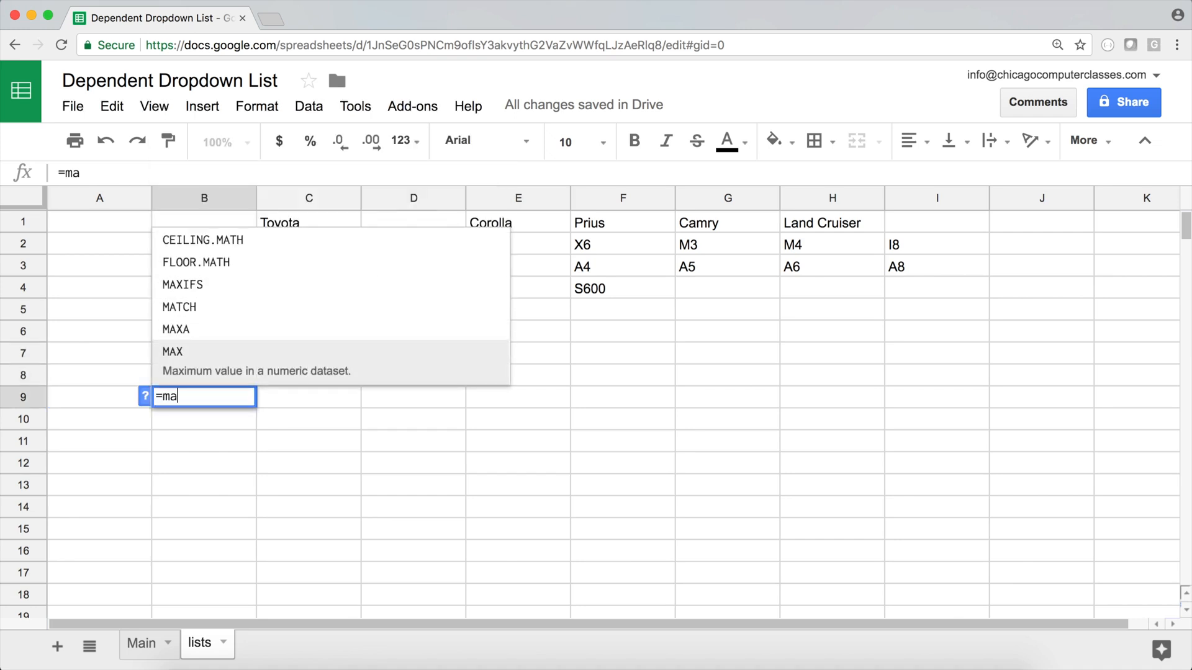
key("Up")
key("Up")
key("Tab")
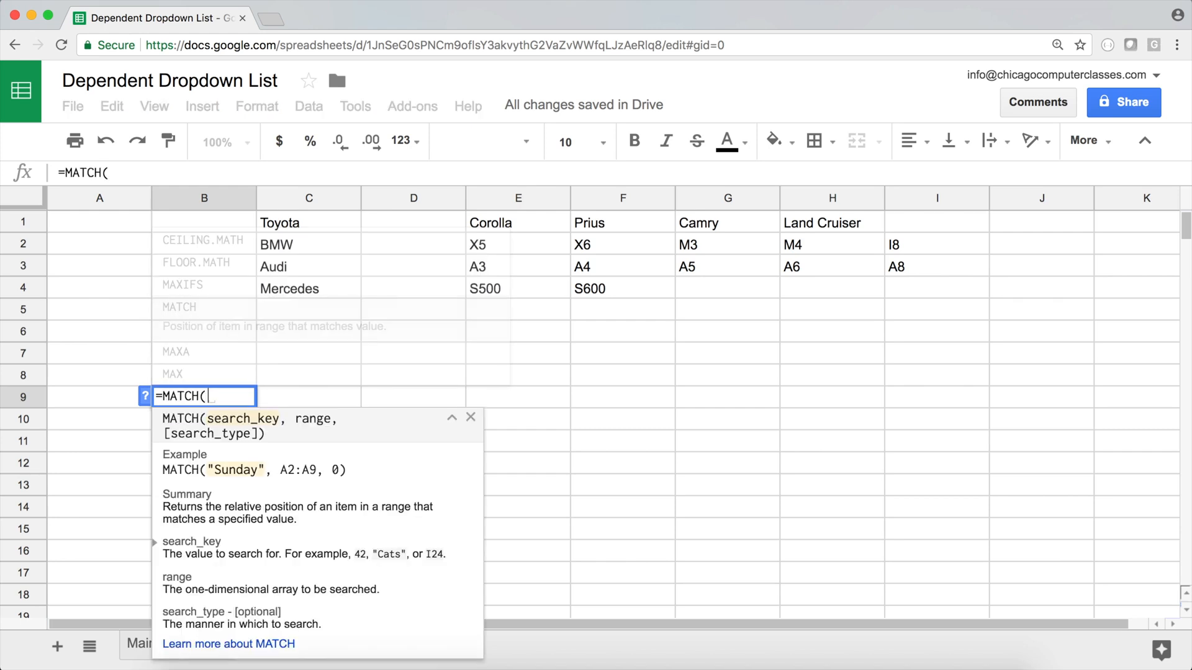
left_click(123, 641)
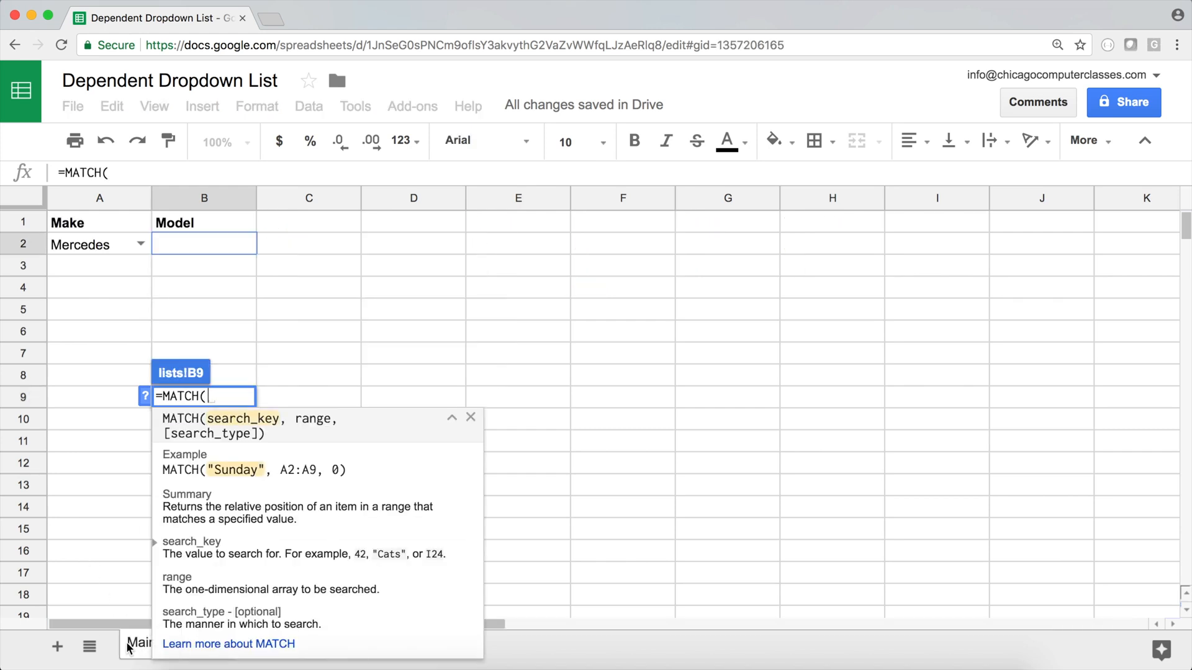
left_click(91, 249)
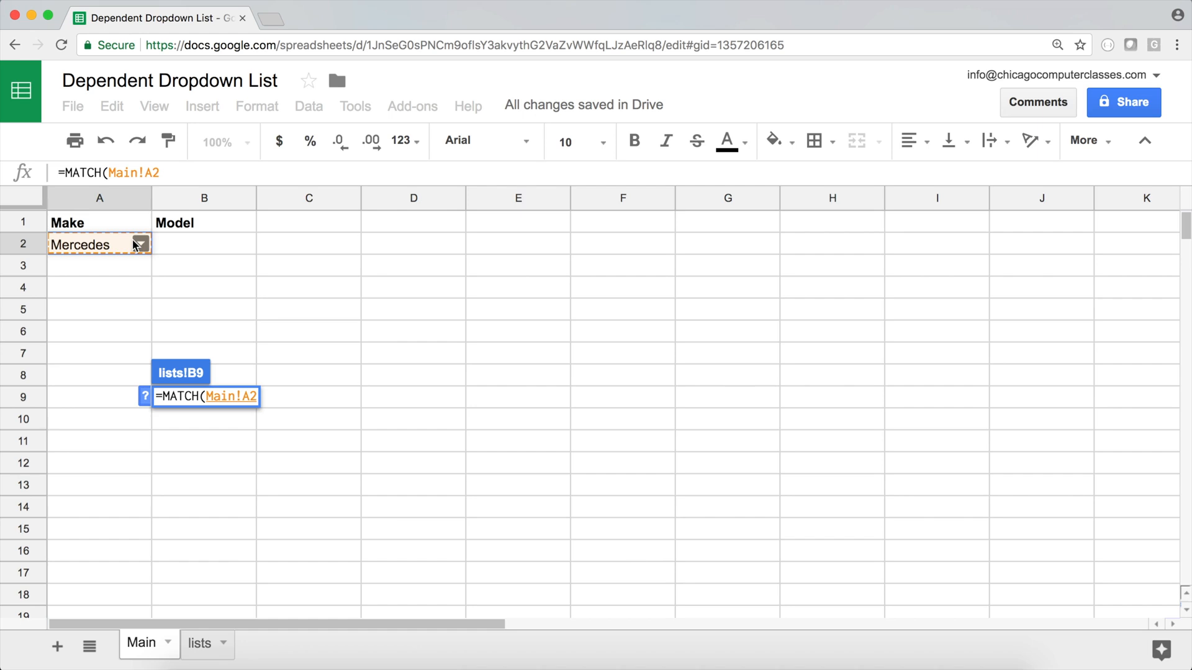
key("F4")
type(",")
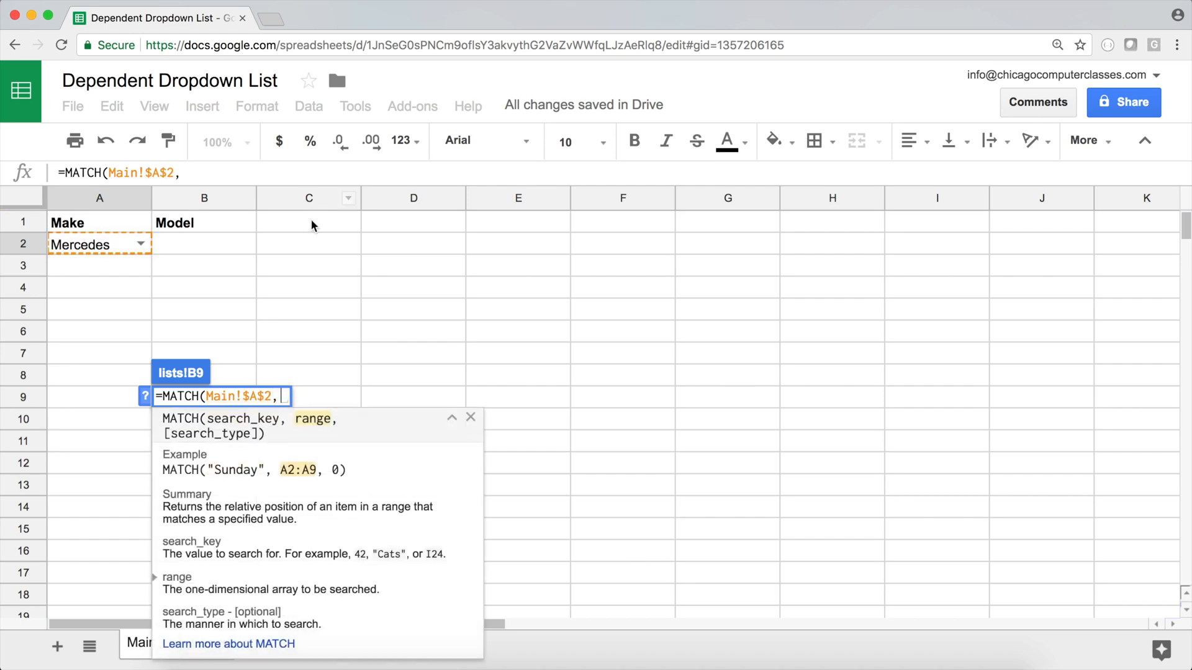
left_click(452, 418)
left_click(199, 643)
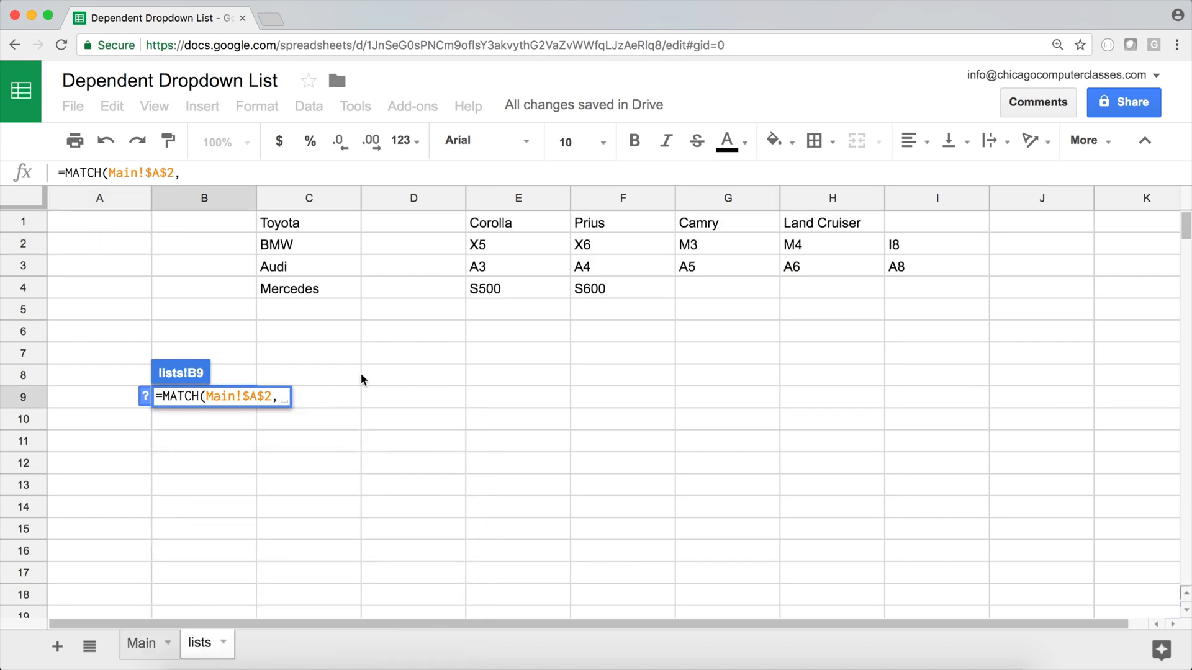
left_click(323, 222)
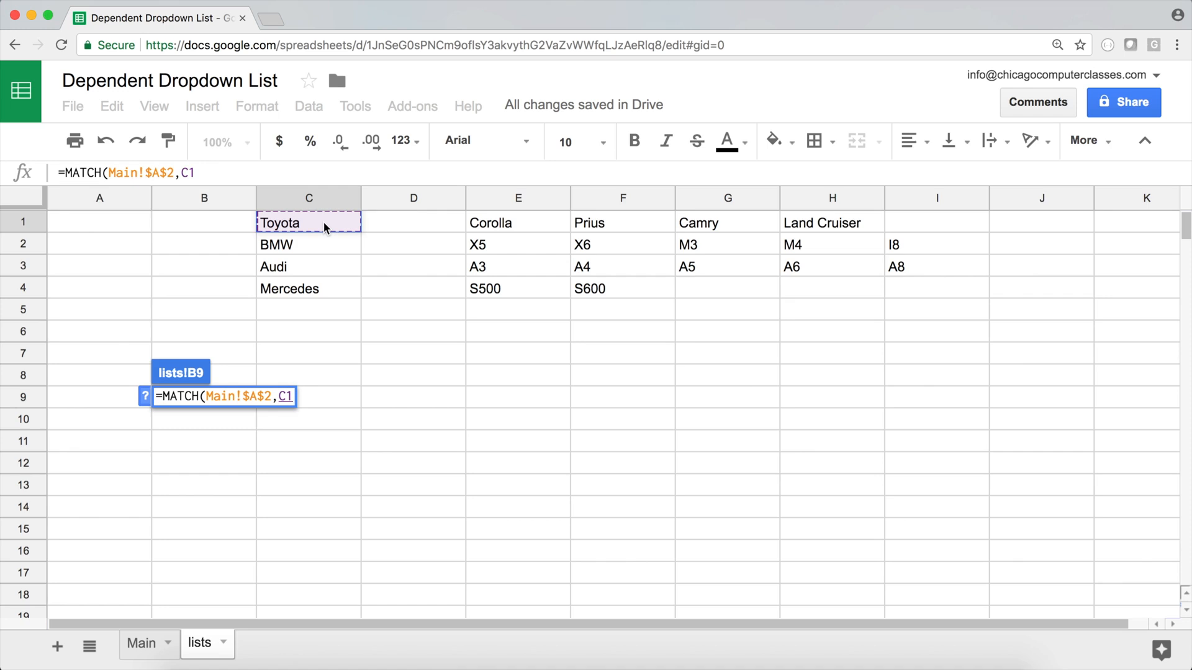
key("shift+Left")
key("shift+Left")
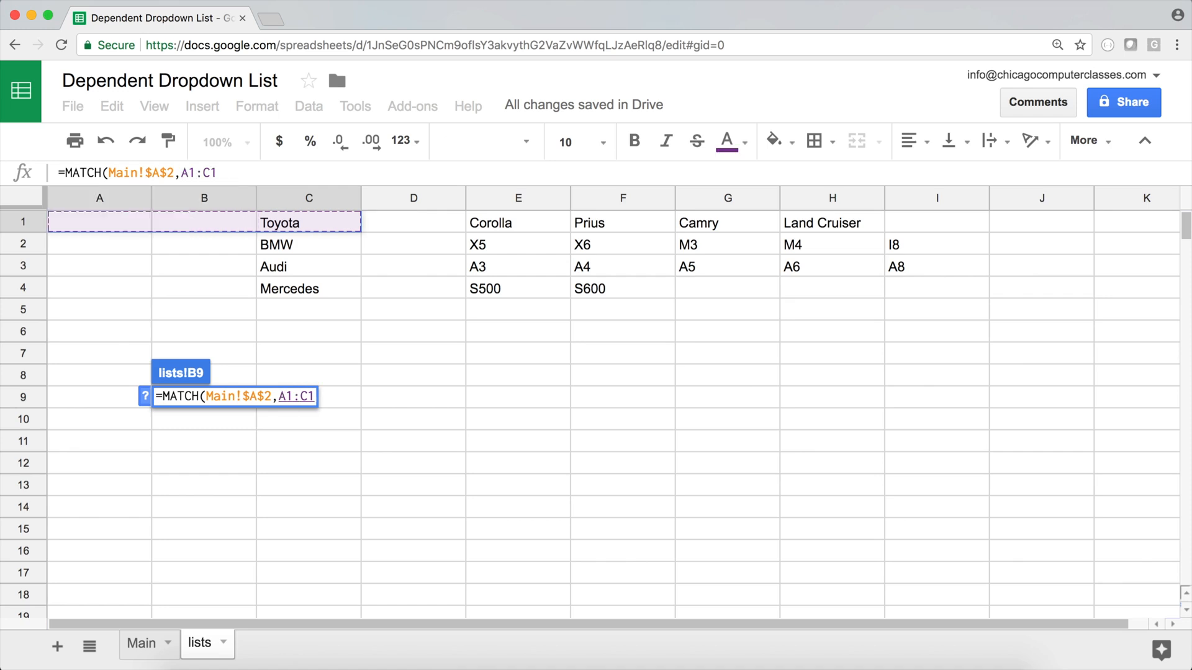
left_click(297, 234)
Complete the formula in B9 as =MATCH(Main!$A$2,C1:C,0) with the makes column as the search range.
left_click(299, 226)
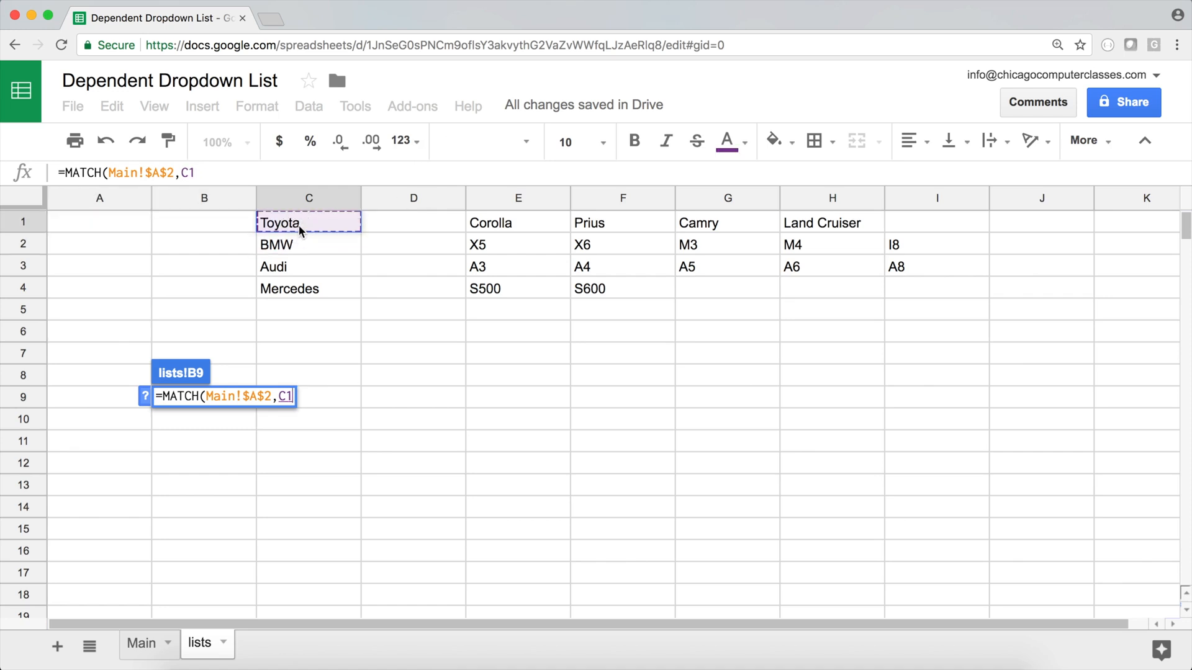
key("shift+Down")
key("shift+Down")
key("shift+Down")
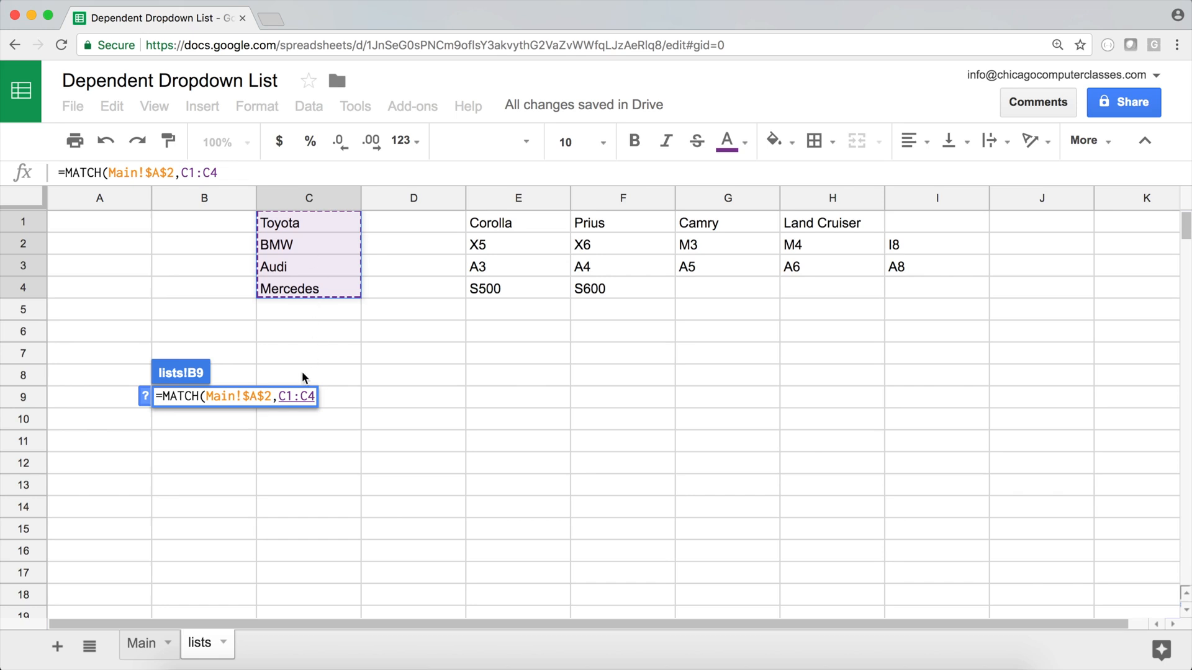
left_click(311, 395)
key("BackSpace")
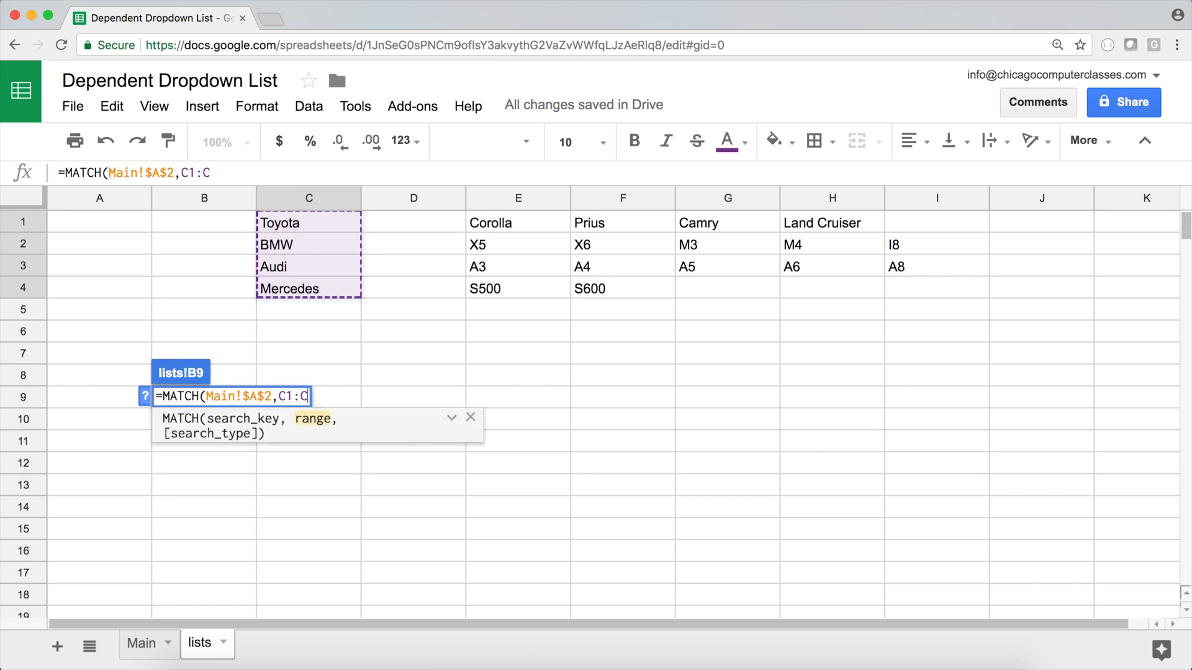
type(", ")
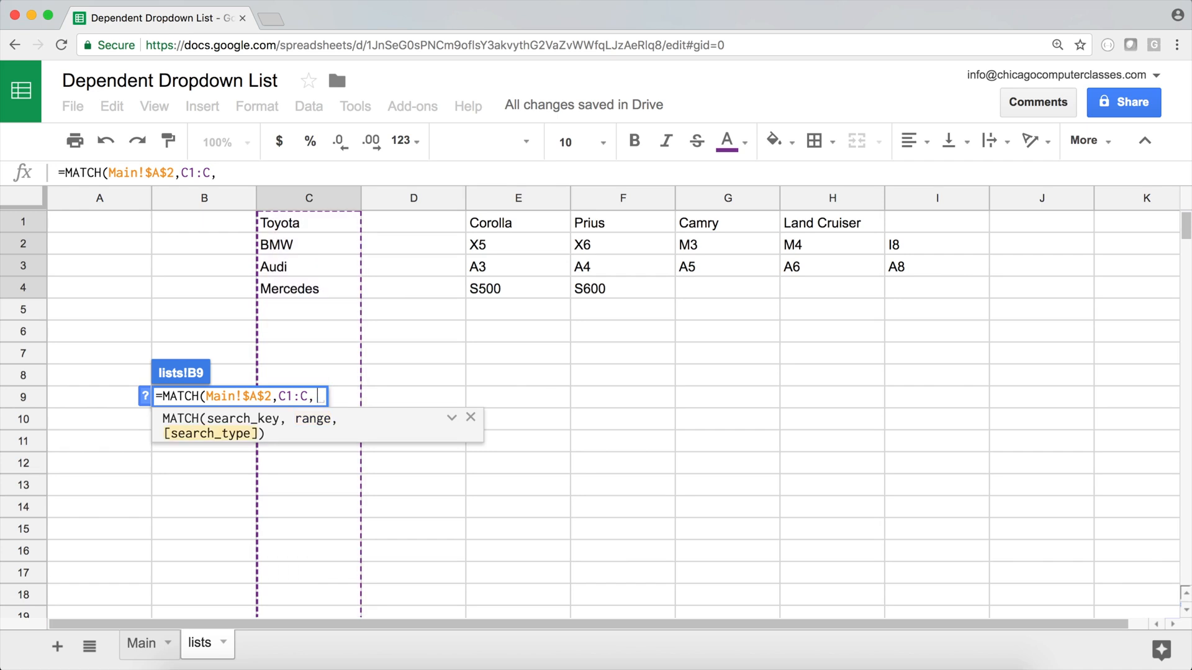
type("0)")
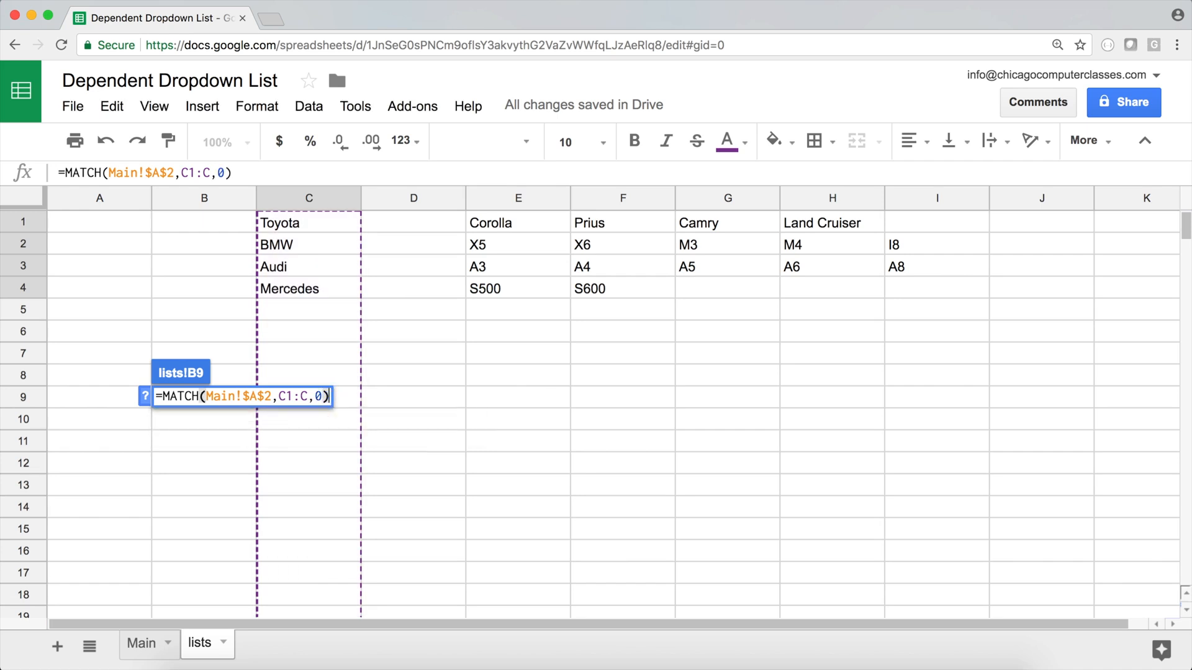
key("Return")
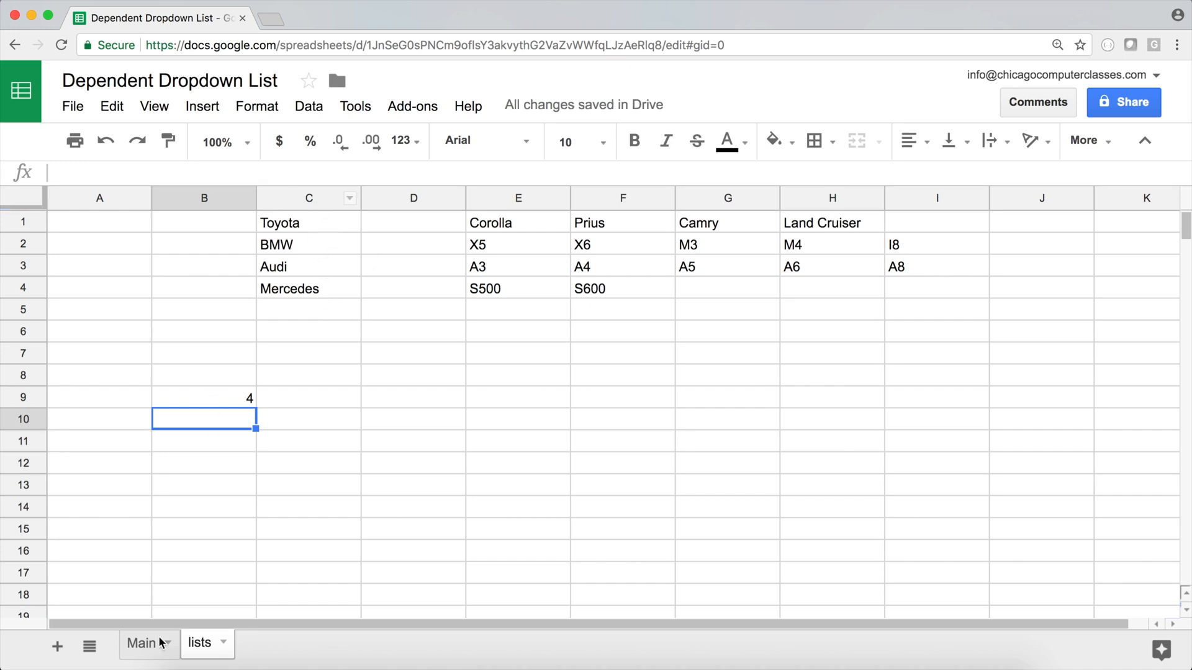
Compare the MATCH result in B9 with the position of Mercedes among the makes in C1:C4.
left_click(301, 284)
left_click_drag(292, 226, 292, 284)
left_click(305, 288)
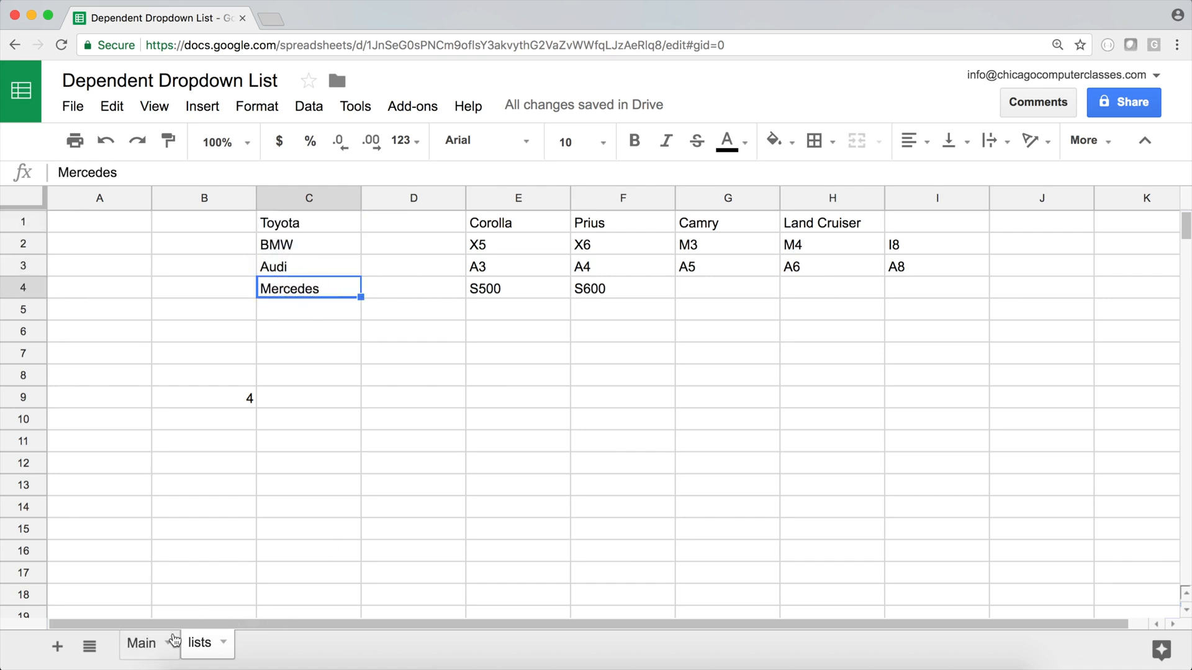
Set the make in A2 of the Main sheet to BMW and check the MATCH result on the lists sheet against BMW's position.
left_click(141, 643)
left_click(142, 245)
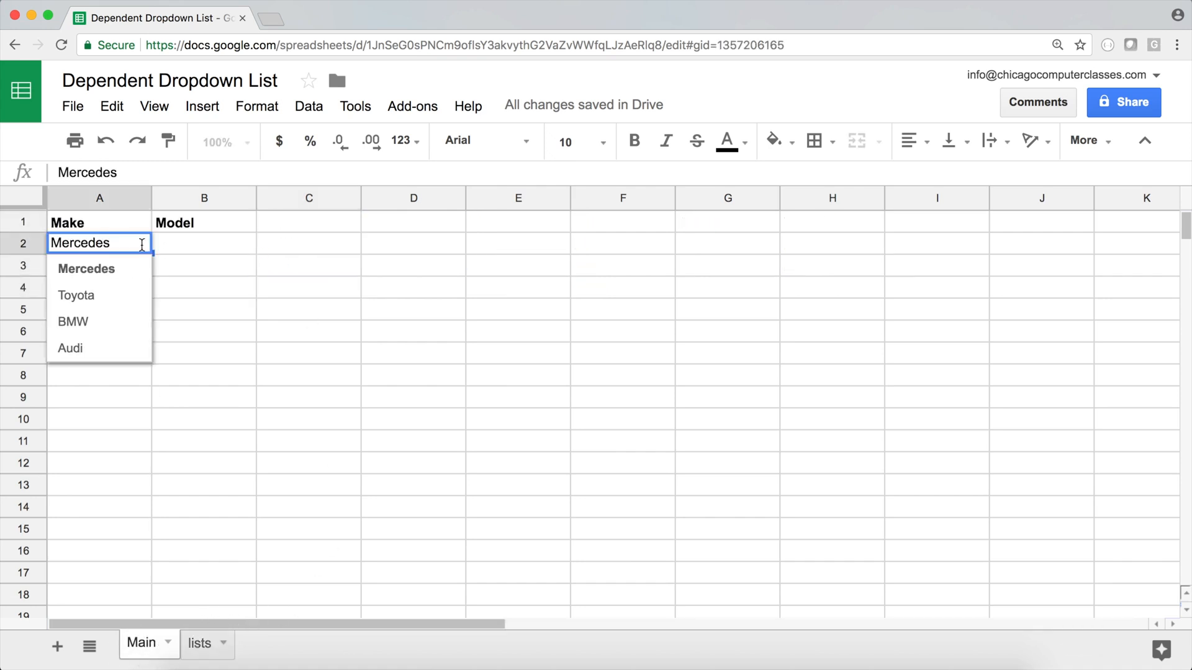
left_click(97, 321)
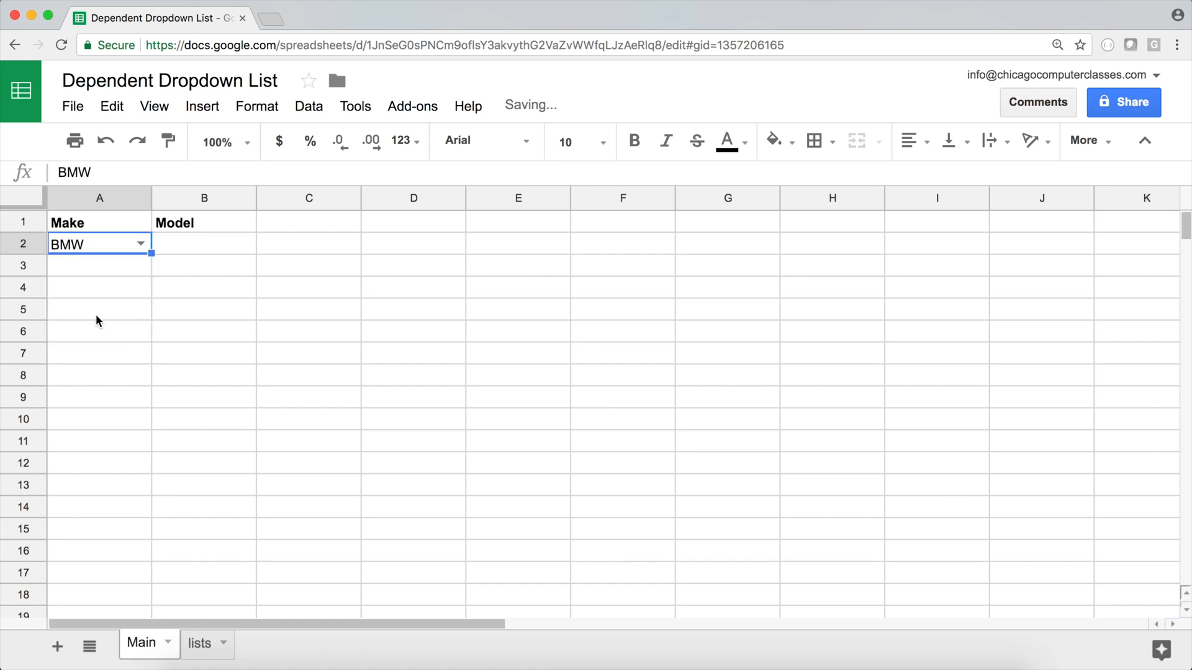
left_click(197, 644)
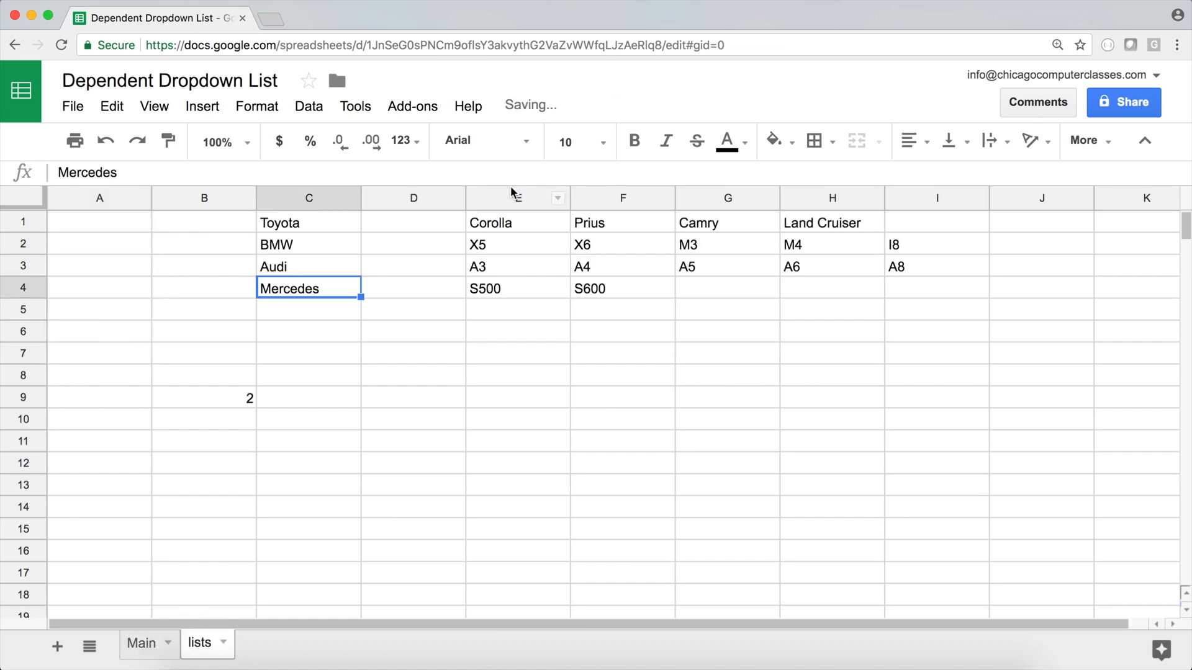
left_click(282, 246)
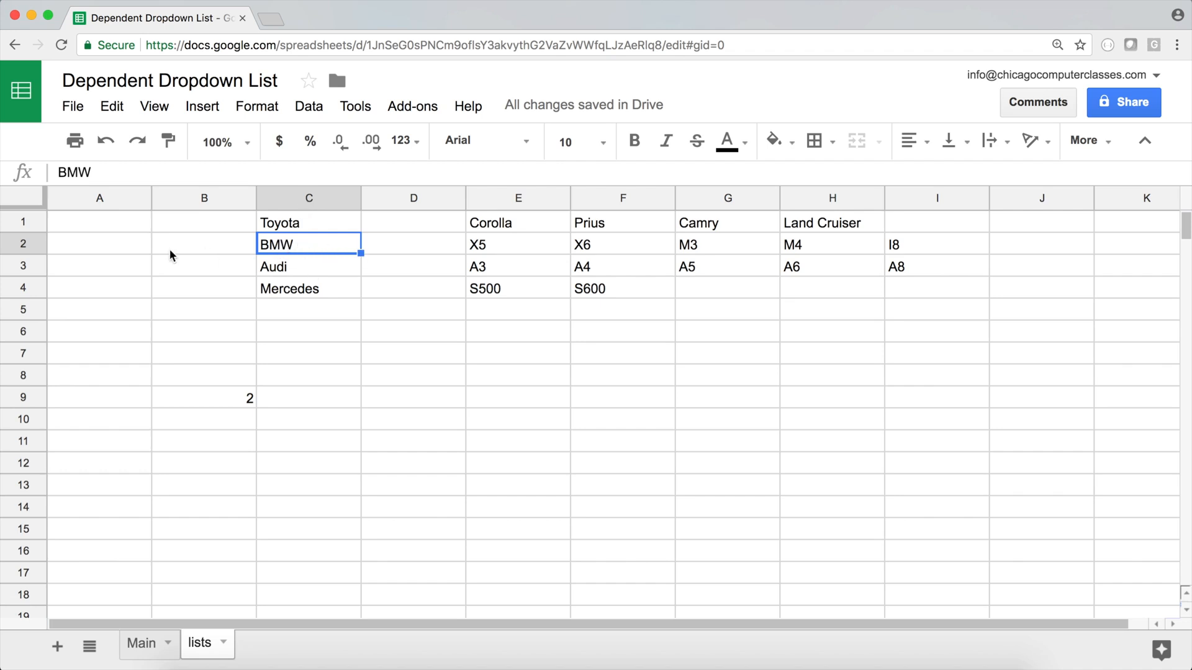
Examine how the make's row number relates to cell A1, the model range E1:H1 and the first BMW model in E2.
left_click(98, 227)
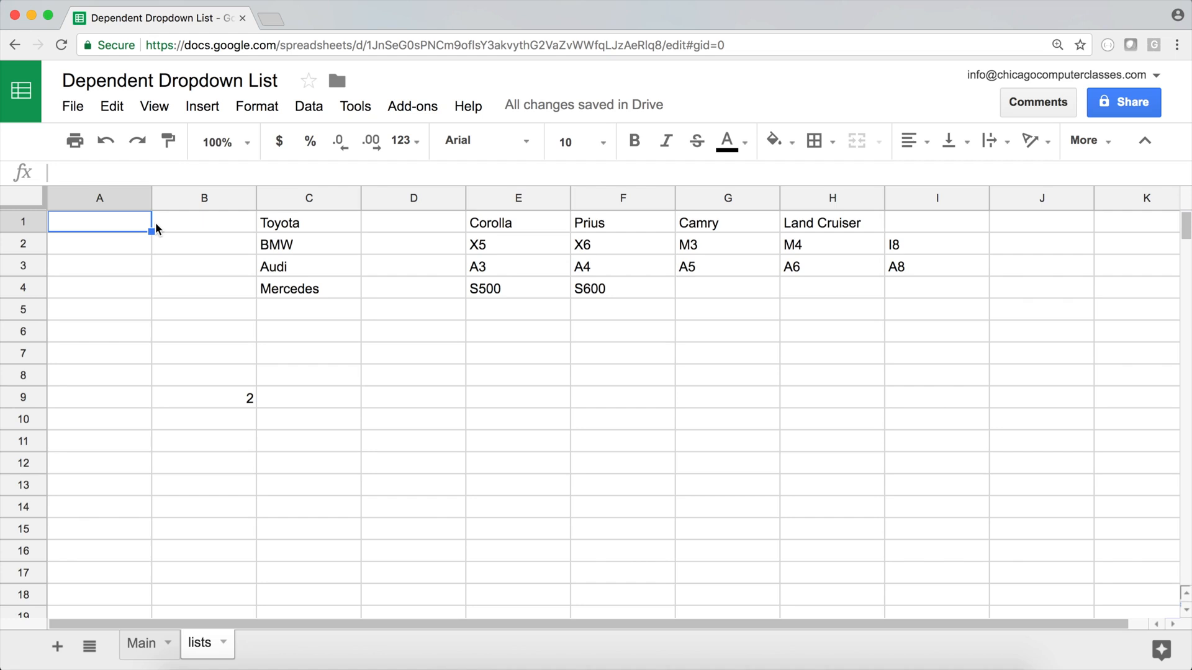
left_click_drag(517, 218, 863, 220)
left_click(114, 221)
left_click(295, 247)
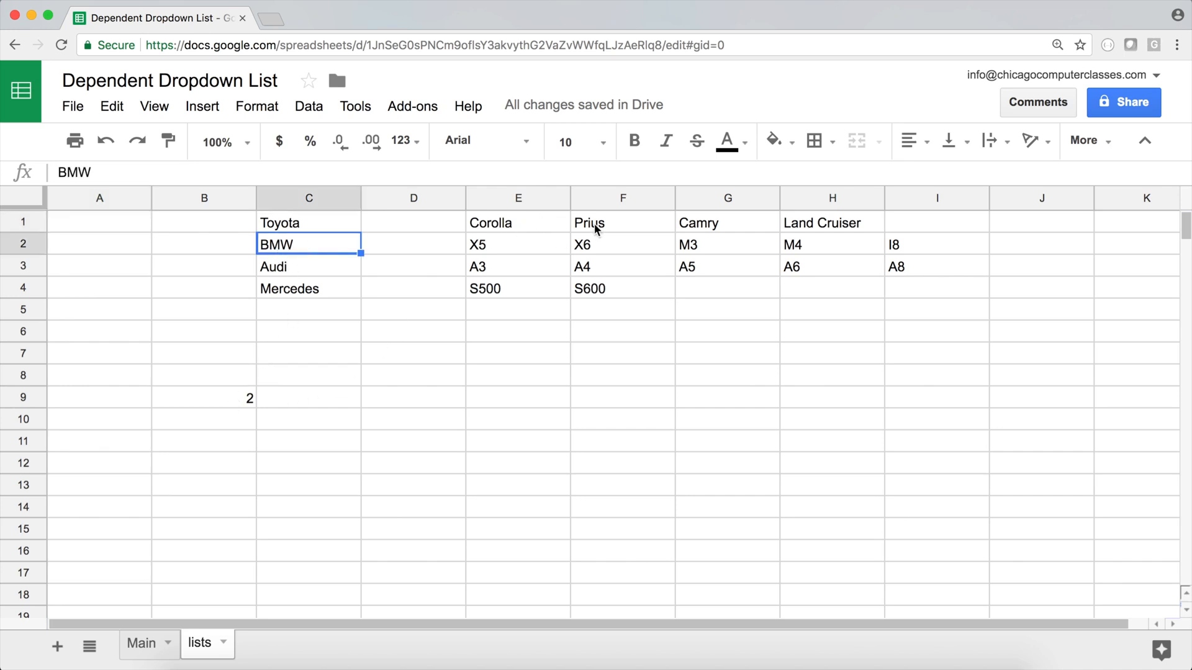
left_click(512, 245)
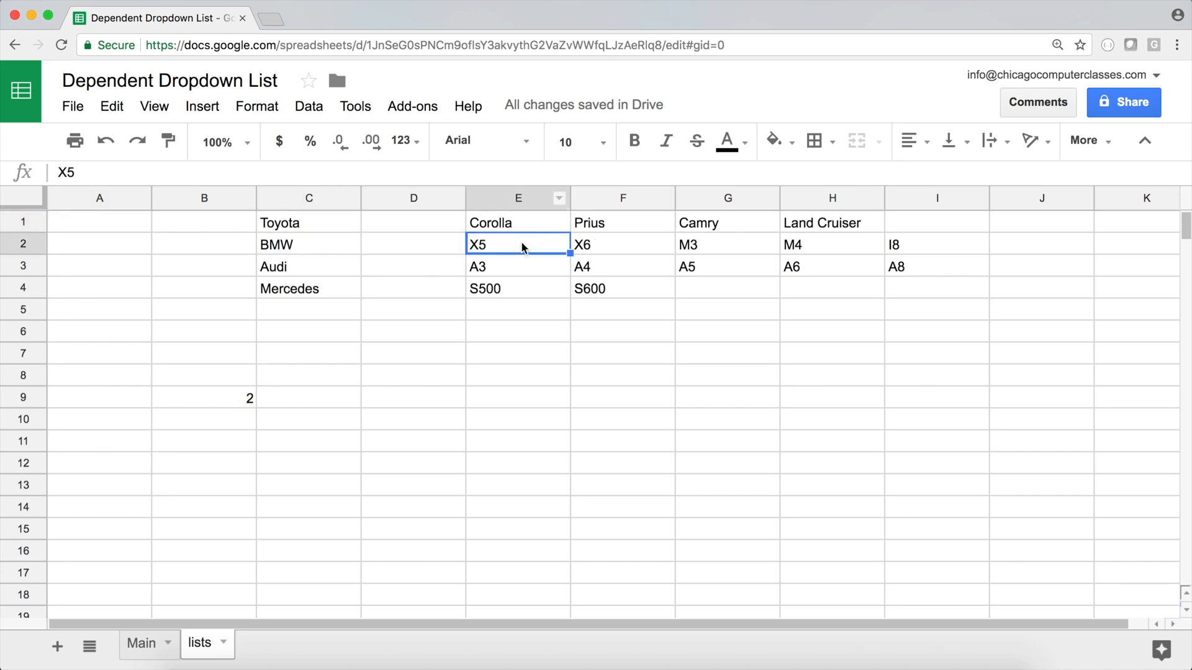